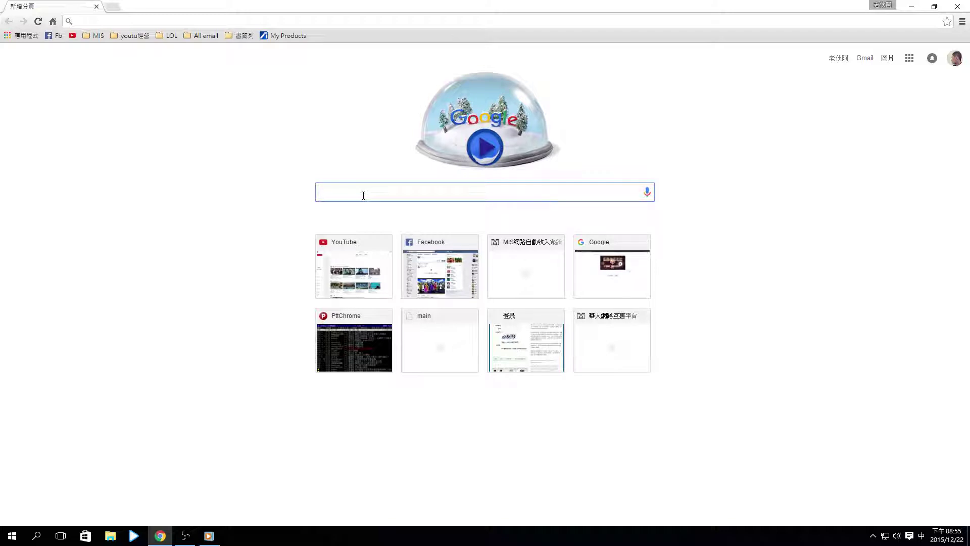
- Search the web for "cdburnerxp" and open the official CDBurnerXP website at cdburnerxp.se
{"action": "type", "text": "ㄎ"}
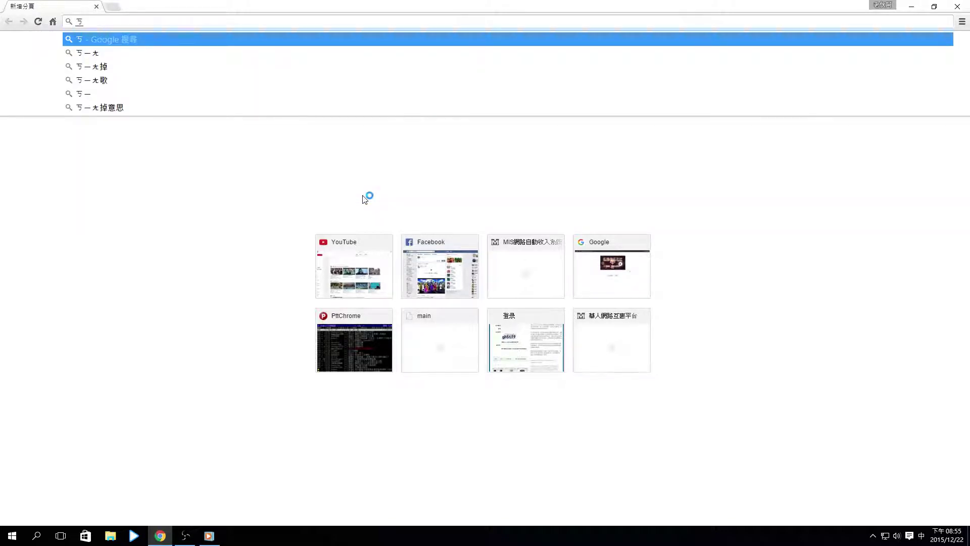
{"action": "key", "text": "BackSpace"}
{"action": "key", "text": "shift"}
{"action": "type", "text": "cdbu"}
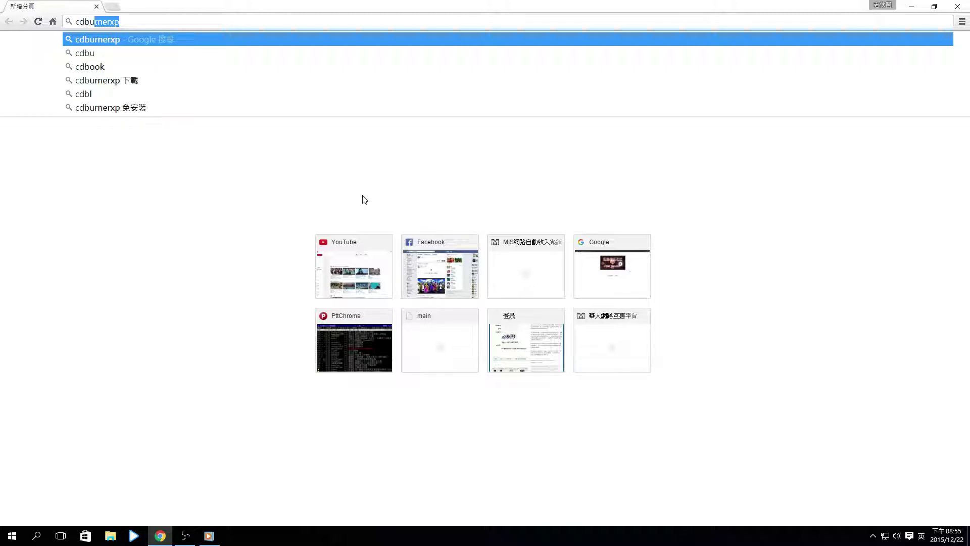
{"action": "type", "text": "rn"}
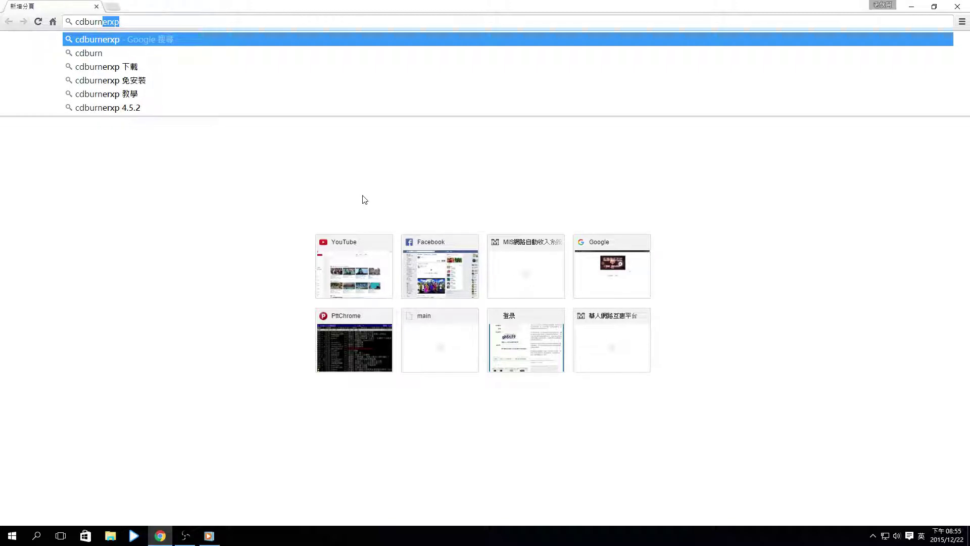
{"action": "type", "text": "erx"}
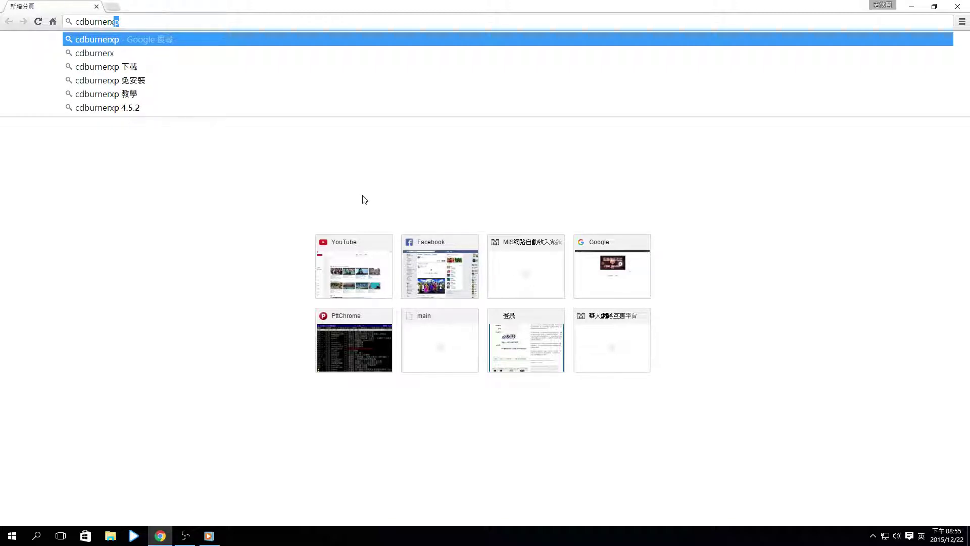
{"action": "type", "text": "p"}
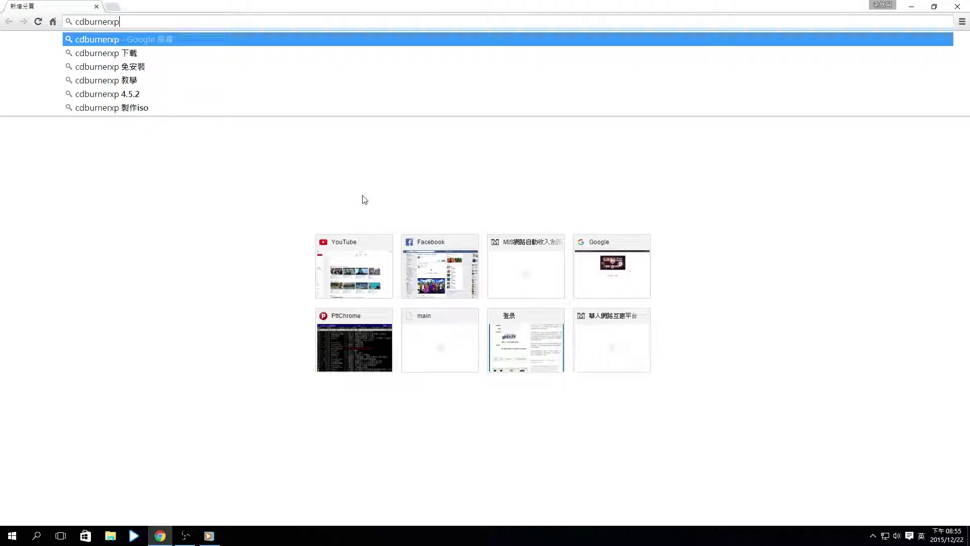
{"action": "left_click", "coordinate": [114, 31]}
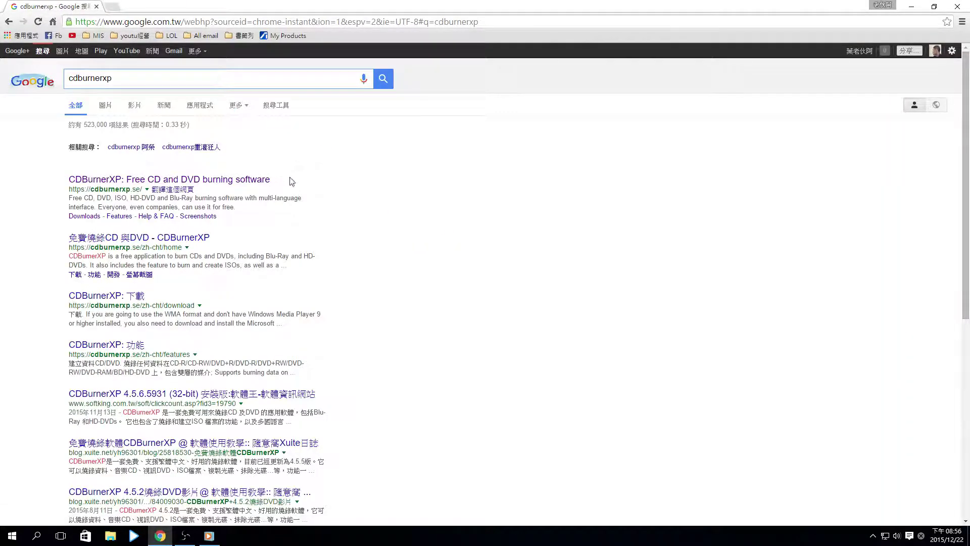
{"action": "left_click", "coordinate": [185, 186]}
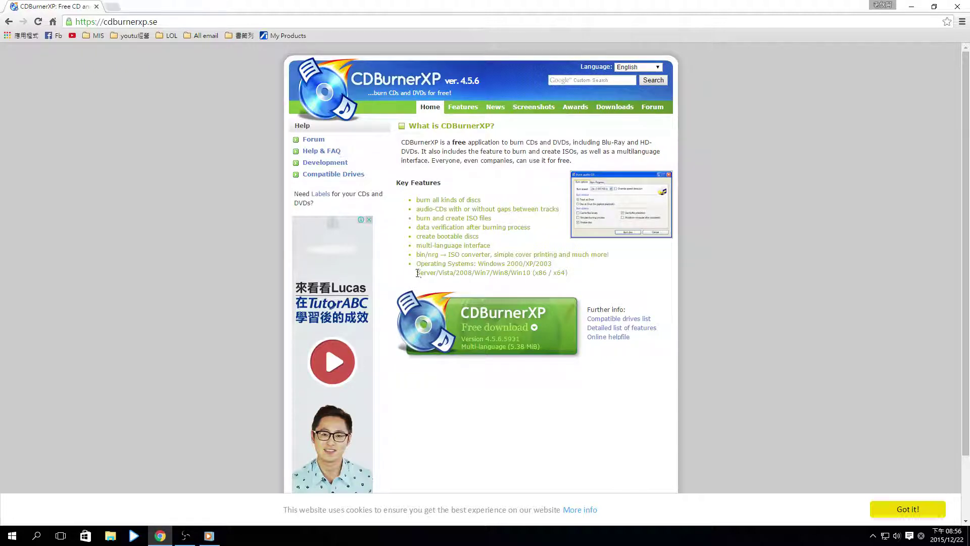
- Highlight the line of supported Windows versions and start the free download of CDBurnerXP
{"action": "left_click_drag", "start_coordinate": [417, 273], "coordinate": [574, 278]}
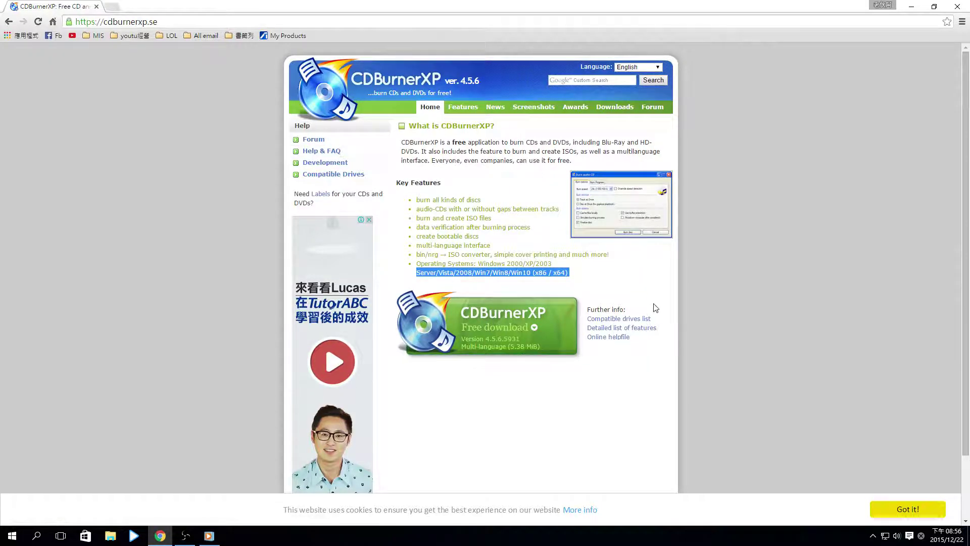
{"action": "scroll", "coordinate": [655, 308], "scroll_direction": "down", "scroll_amount": 1}
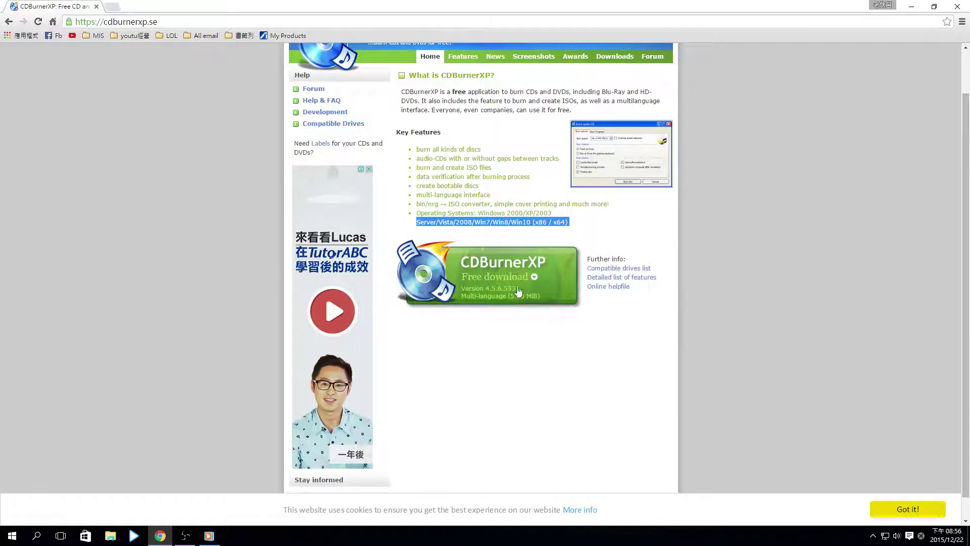
{"action": "left_click", "coordinate": [489, 277]}
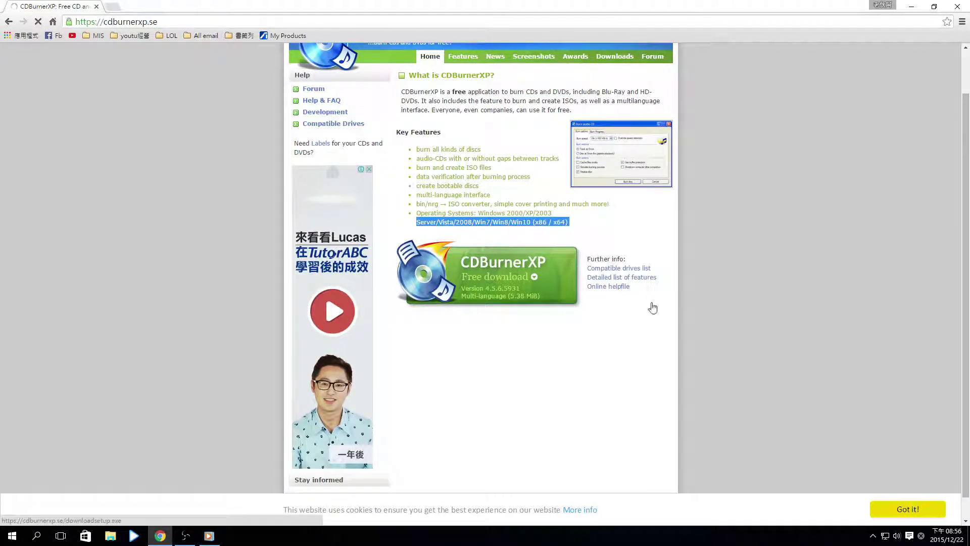
{"action": "scroll", "coordinate": [853, 225], "scroll_direction": "up", "scroll_amount": 1}
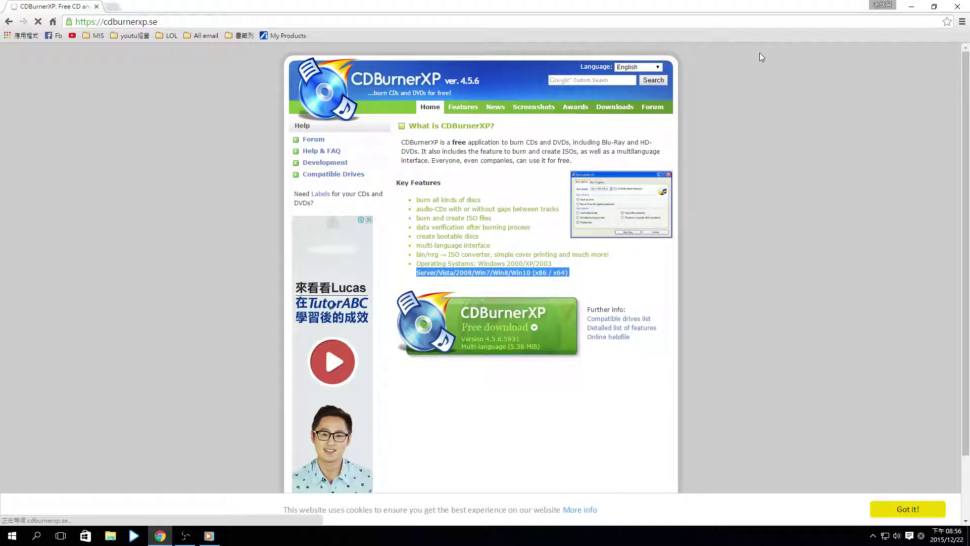
- Restore the browser to a smaller window, reposition it while the installer downloads, and minimize it to reveal the desktop
{"action": "double_click", "coordinate": [698, 10]}
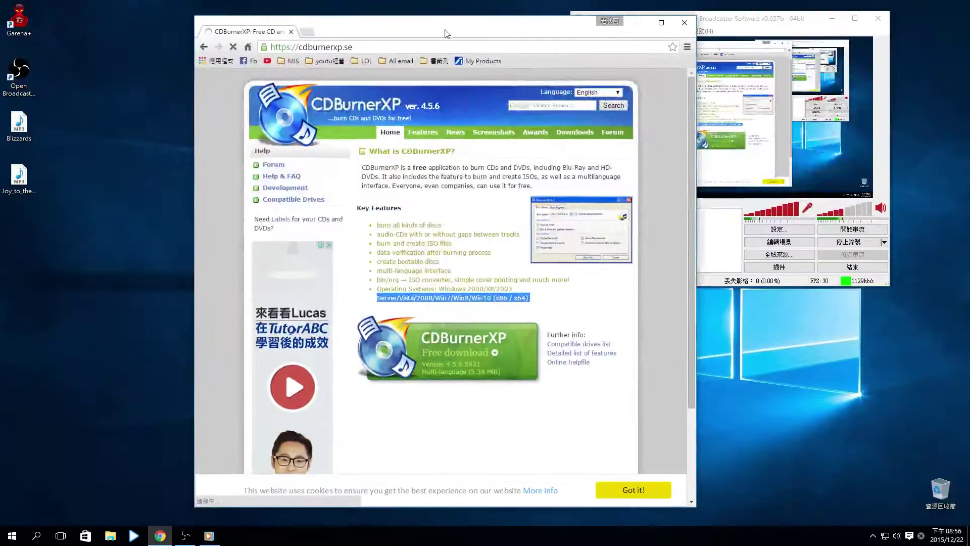
{"action": "left_click_drag", "start_coordinate": [449, 28], "coordinate": [332, 29]}
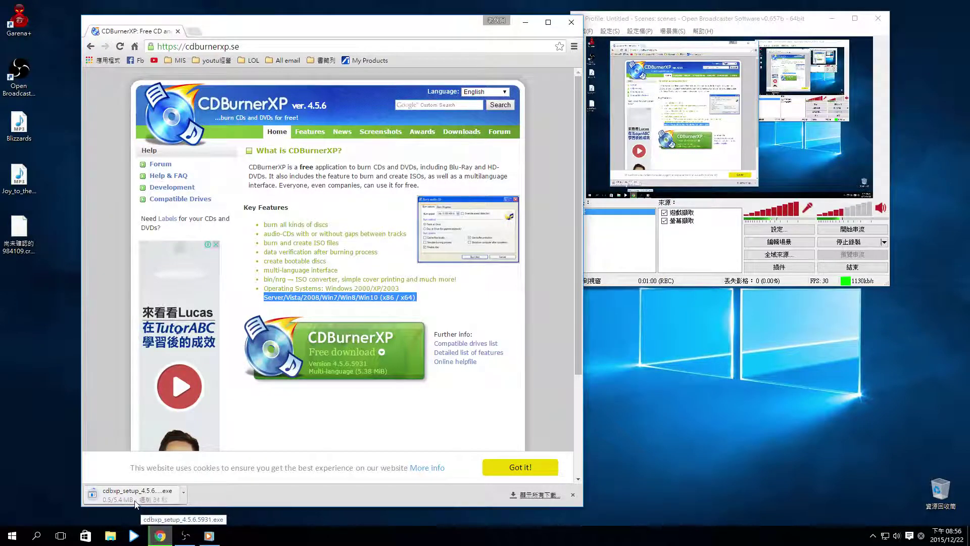
{"action": "left_click_drag", "start_coordinate": [282, 28], "coordinate": [389, 27]}
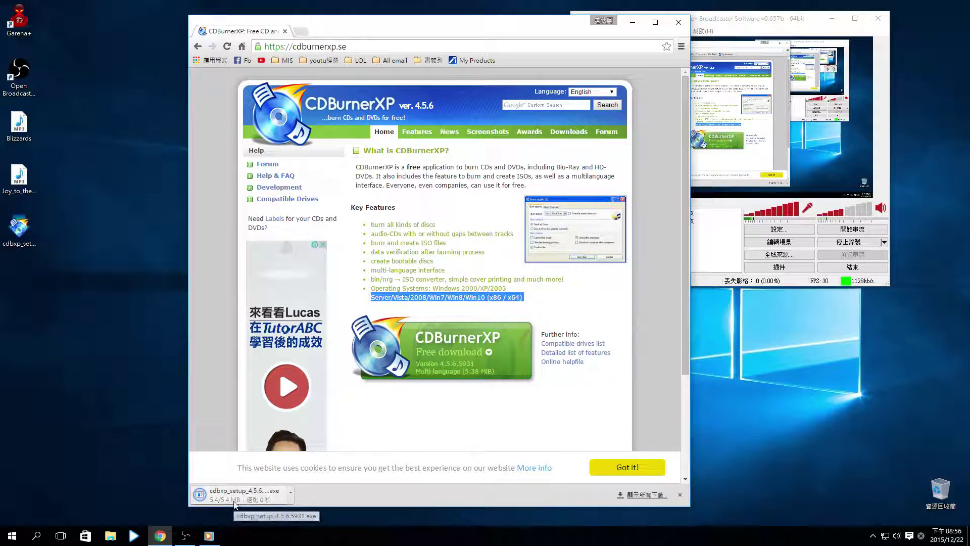
{"action": "left_click", "coordinate": [631, 24]}
- Launch the downloaded CDBurnerXP installer from the desktop and accept the license agreement
{"action": "double_click", "coordinate": [19, 227]}
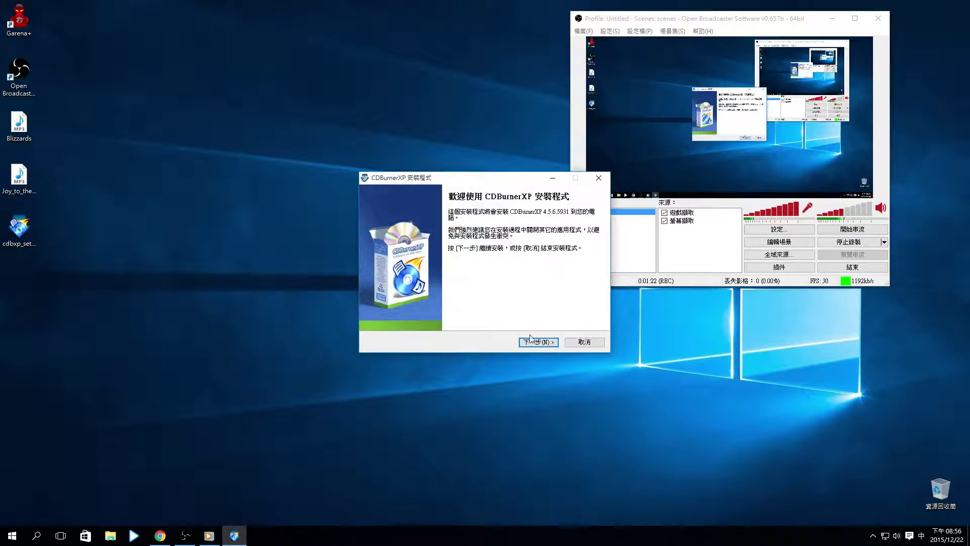
{"action": "left_click", "coordinate": [531, 343]}
{"action": "left_click", "coordinate": [401, 313]}
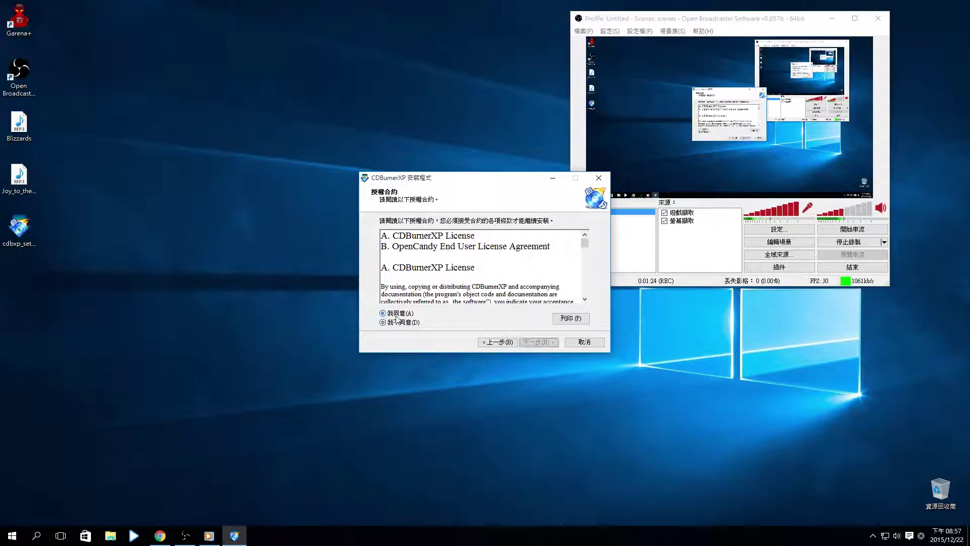
{"action": "mouse_move", "coordinate": [584, 244]}
{"action": "left_mouse_down"}
{"action": "mouse_move", "coordinate": [584, 272]}
{"action": "mouse_move", "coordinate": [585, 239]}
{"action": "left_mouse_up"}
{"action": "left_click", "coordinate": [526, 342]}
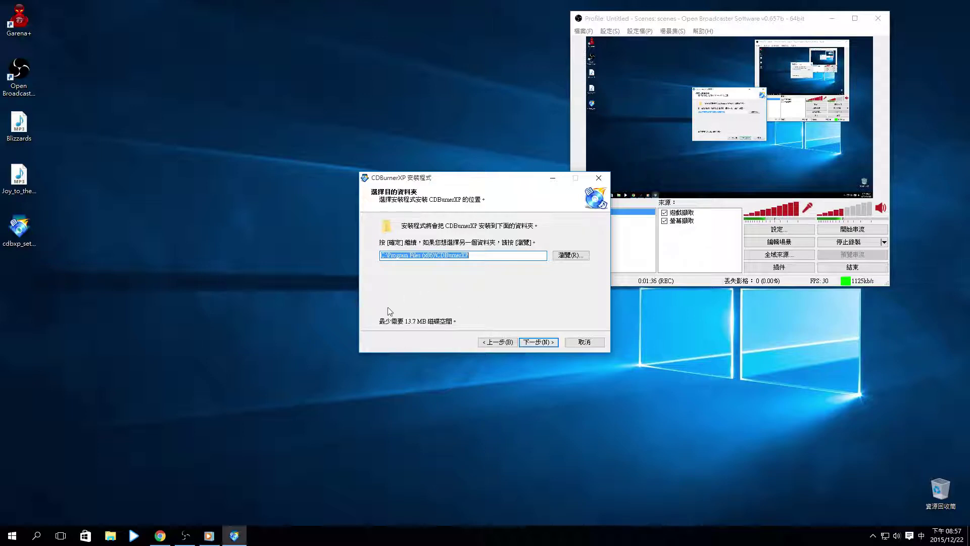
- Keep the default CDBurnerXP destination folder and the full installation (完整安裝) with all language components
{"action": "left_click", "coordinate": [539, 342]}
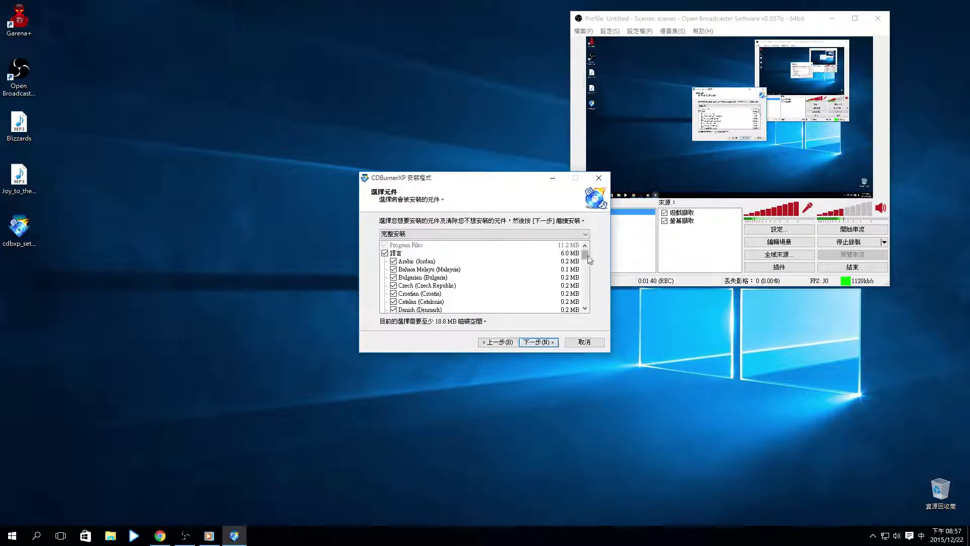
{"action": "left_click_drag", "start_coordinate": [585, 254], "coordinate": [587, 309]}
{"action": "left_click", "coordinate": [534, 344]}
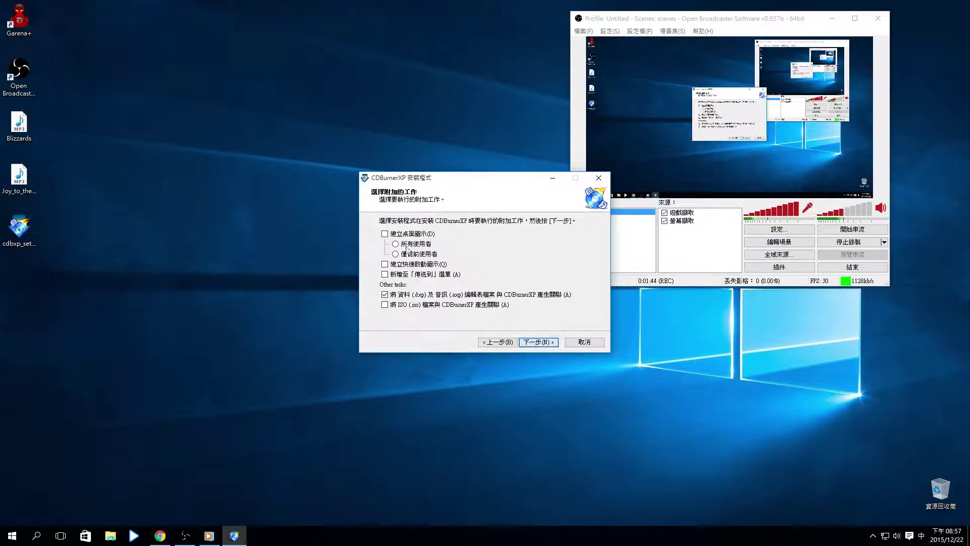
- Enable the desktop icon, turn off the .dxp and .axp file association, and proceed past the additional tasks
{"action": "left_click", "coordinate": [386, 235]}
{"action": "left_click", "coordinate": [385, 295]}
{"action": "left_click", "coordinate": [547, 343]}
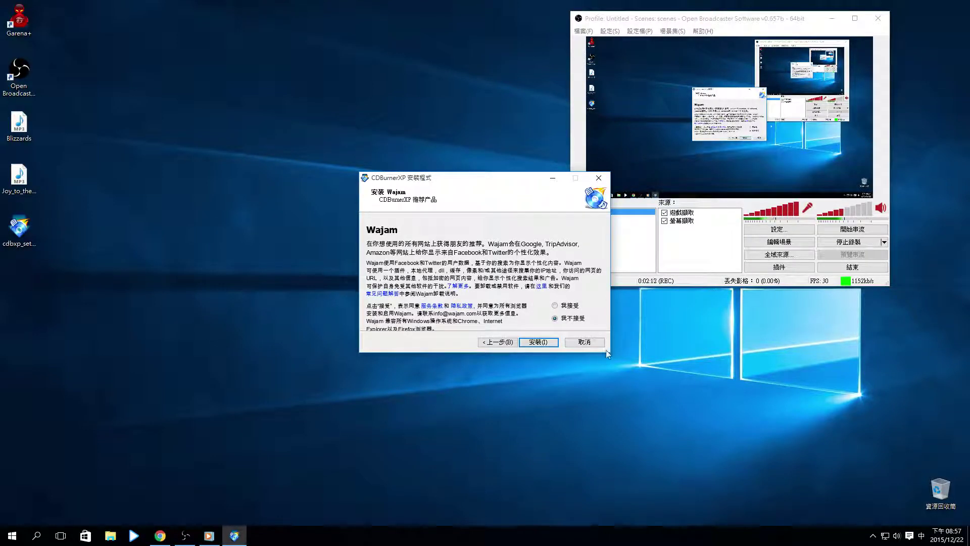
- Install CDBurnerXP with the Wajam offer declined and finish the setup wizard
{"action": "left_click", "coordinate": [539, 343]}
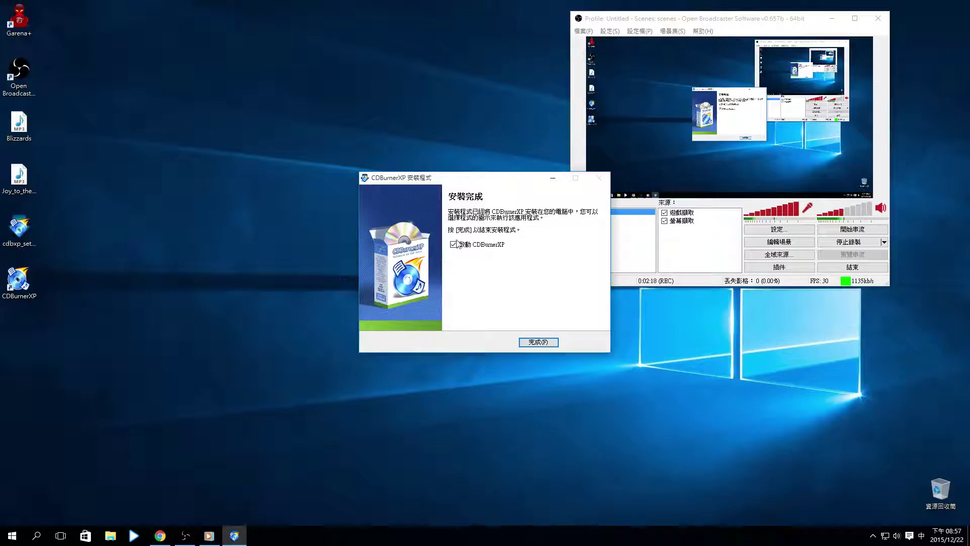
{"action": "left_click", "coordinate": [455, 245]}
{"action": "left_click", "coordinate": [528, 343]}
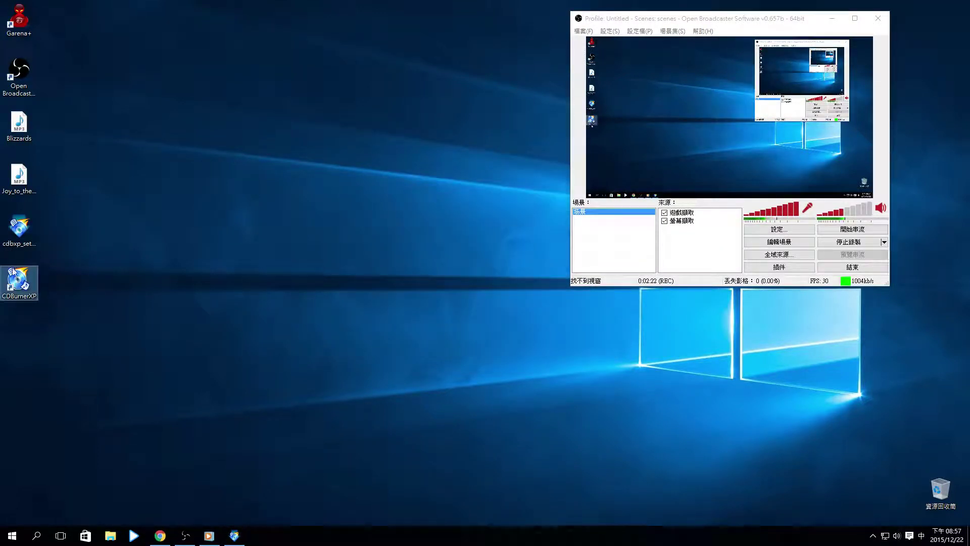
- Move the CDBurnerXP desktop shortcut beside the Garena+ icon and delete the cdbxp_setup_4.5.6.5931 installer from the desktop
{"action": "left_click_drag", "start_coordinate": [19, 286], "coordinate": [57, 33]}
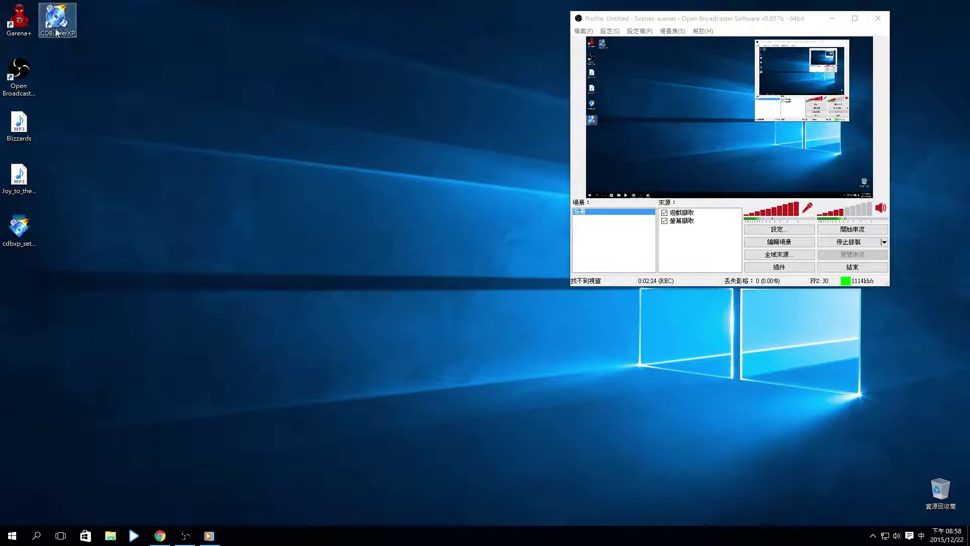
{"action": "right_click", "coordinate": [19, 228]}
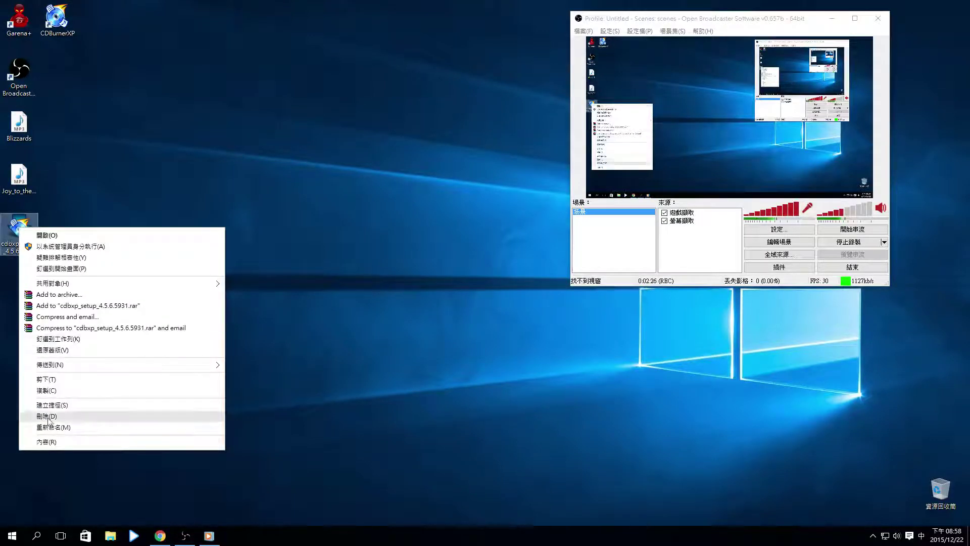
{"action": "left_click", "coordinate": [92, 415]}
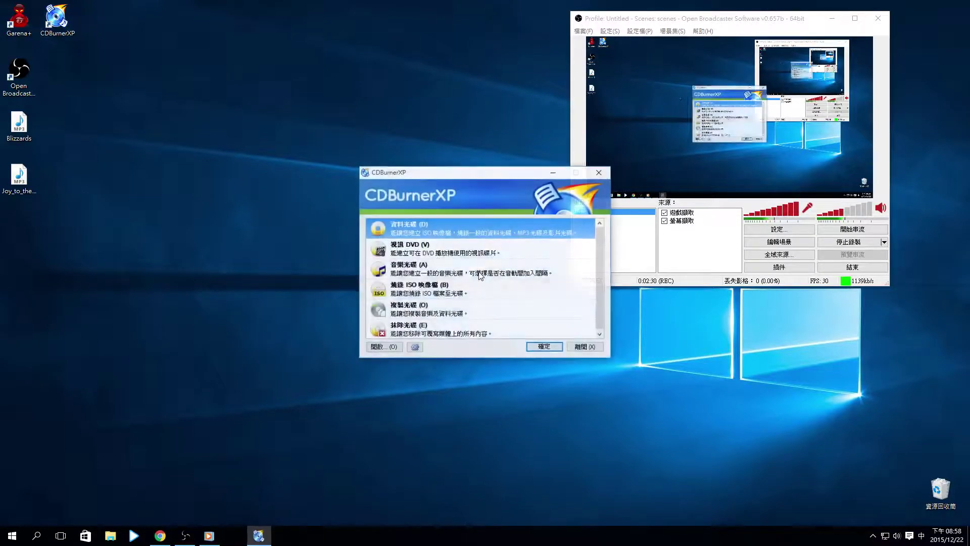
- Move the CDBurnerXP start window aside, go through the disc options, and open an audio disc (音樂光碟) compilation
{"action": "left_click_drag", "start_coordinate": [447, 184], "coordinate": [325, 56]}
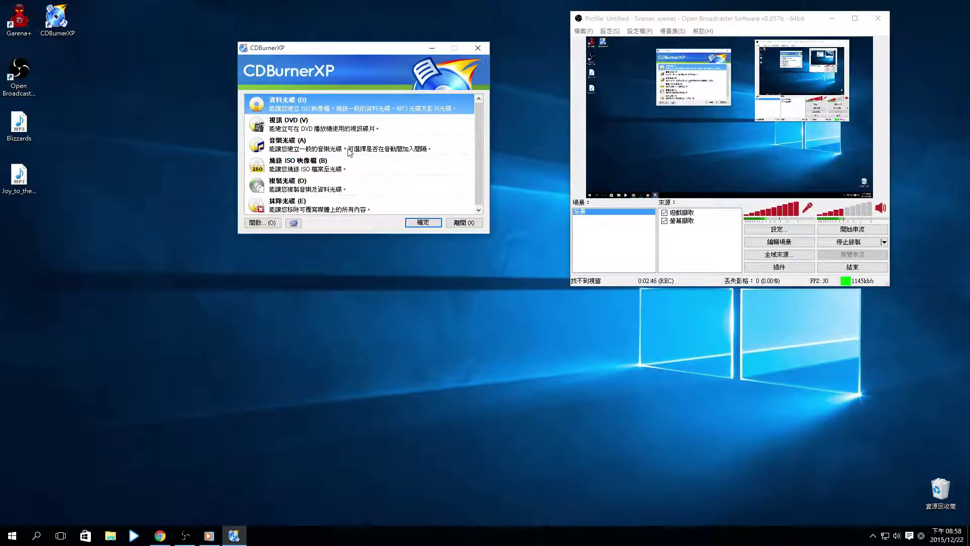
{"action": "left_click", "coordinate": [282, 170]}
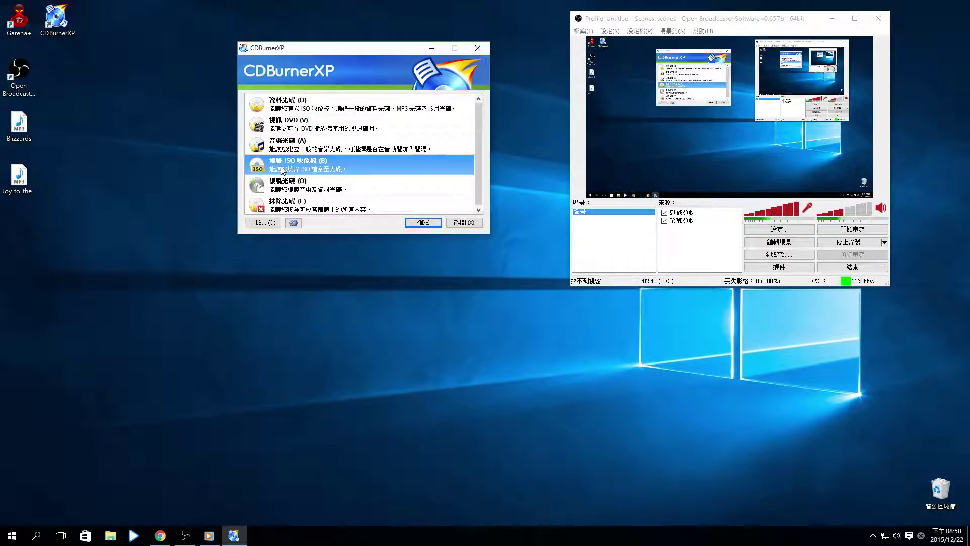
{"action": "left_click", "coordinate": [289, 191]}
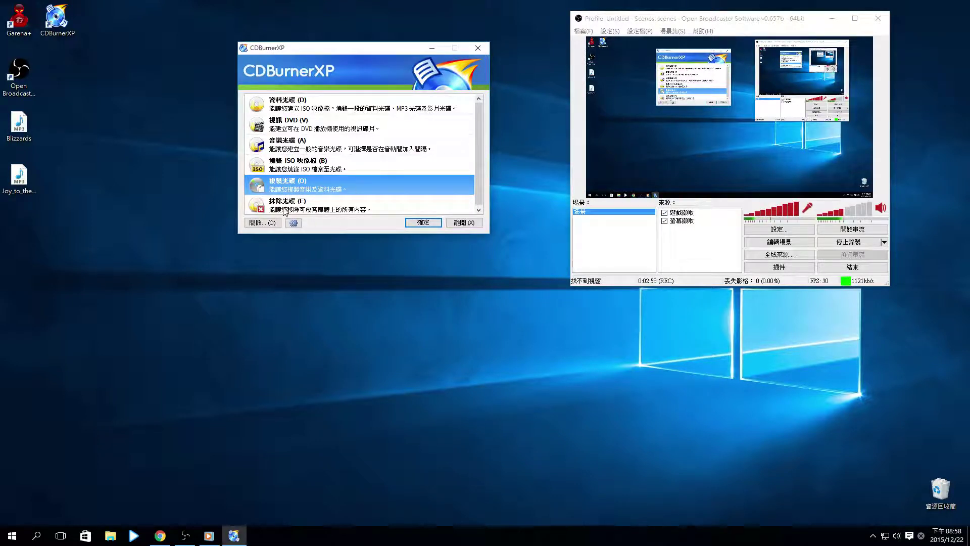
{"action": "left_click", "coordinate": [296, 211]}
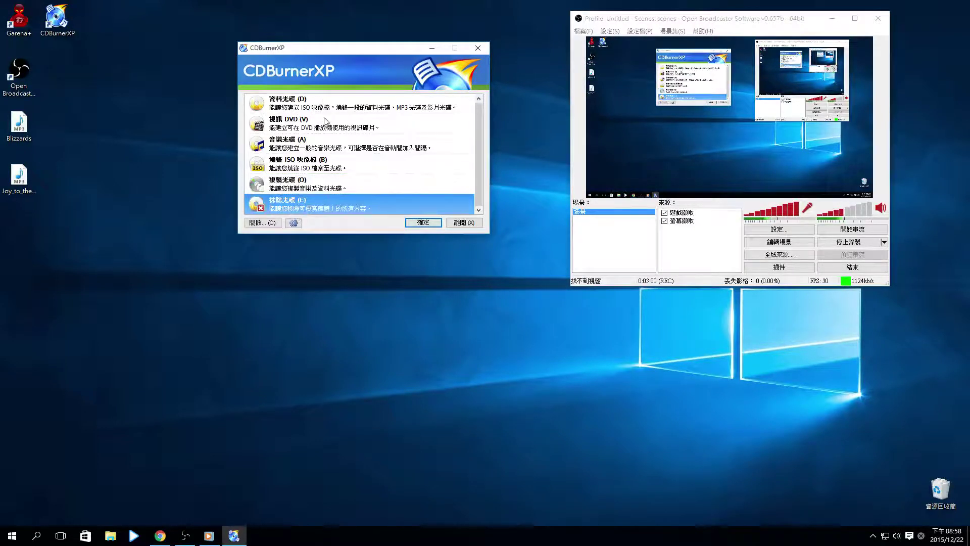
{"action": "key", "text": "Home"}
{"action": "key", "text": "Down"}
{"action": "key", "text": "Down"}
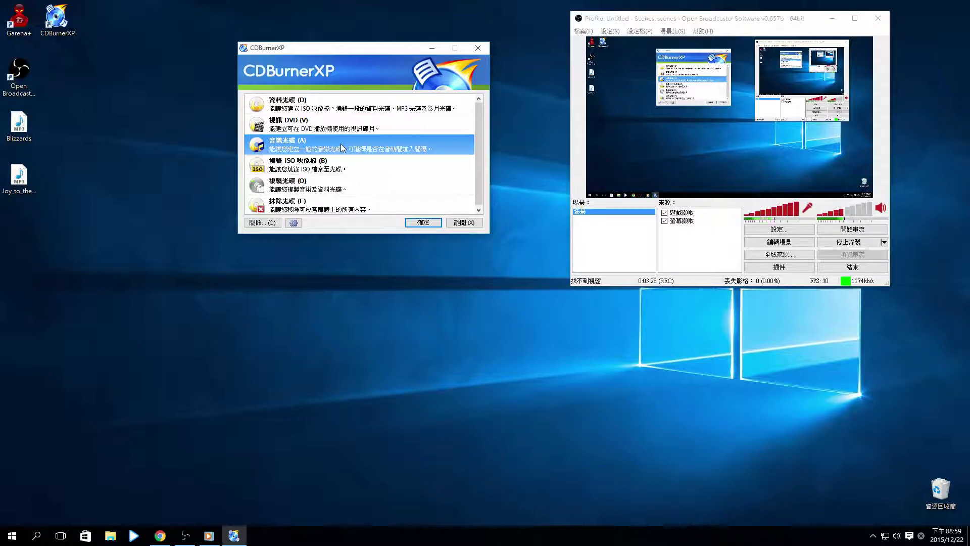
{"action": "left_click", "coordinate": [424, 227]}
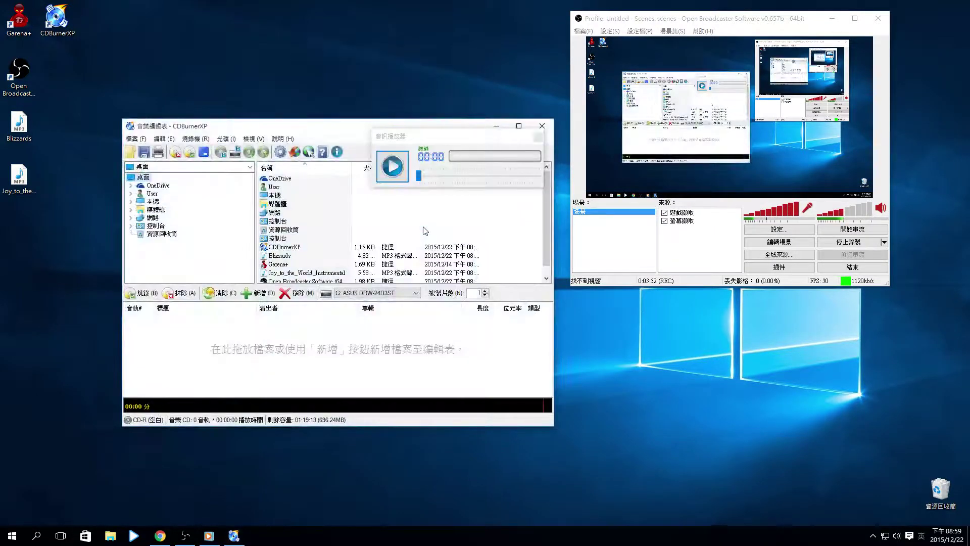
- Close the floating audio player and move the audio compilation window higher on the desktop
{"action": "left_click_drag", "start_coordinate": [510, 142], "coordinate": [533, 214]}
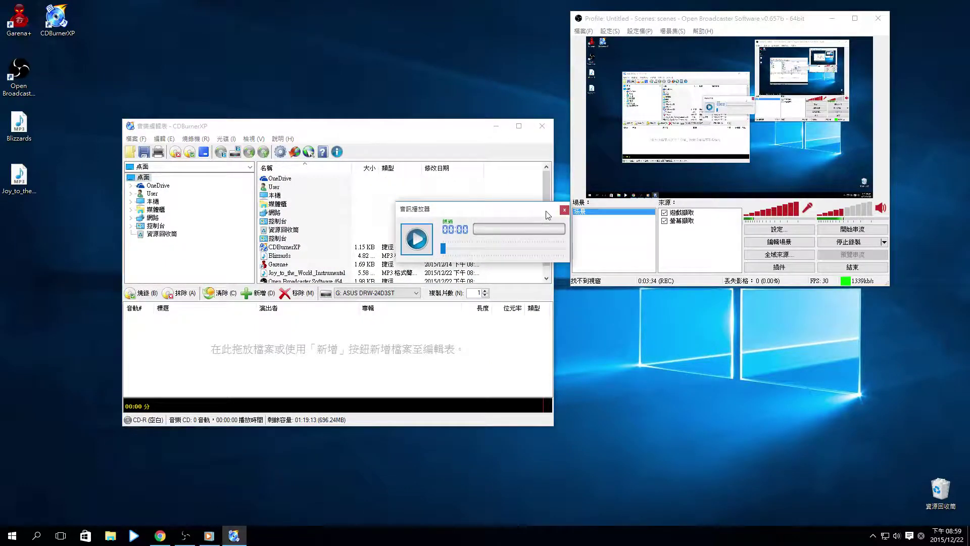
{"action": "left_click", "coordinate": [564, 210]}
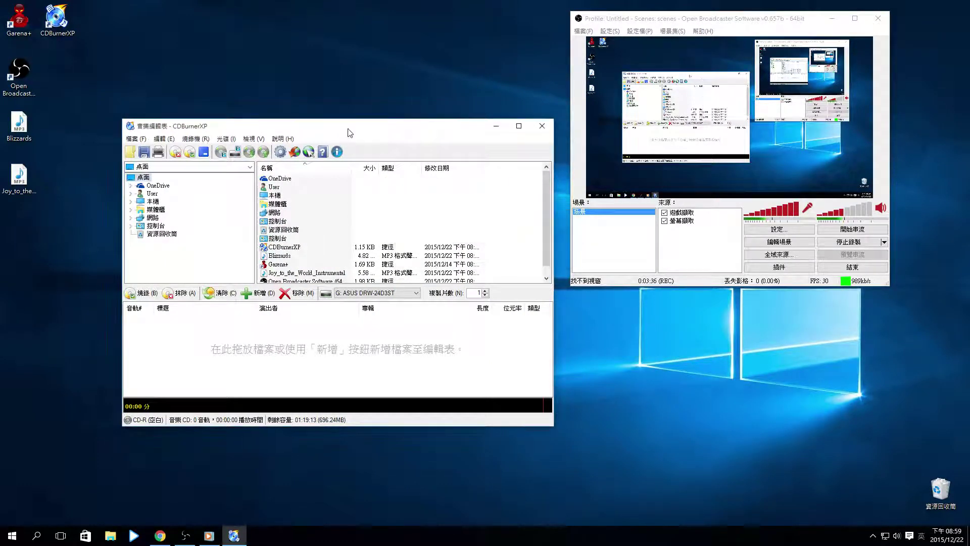
{"action": "left_click_drag", "start_coordinate": [348, 132], "coordinate": [379, 38]}
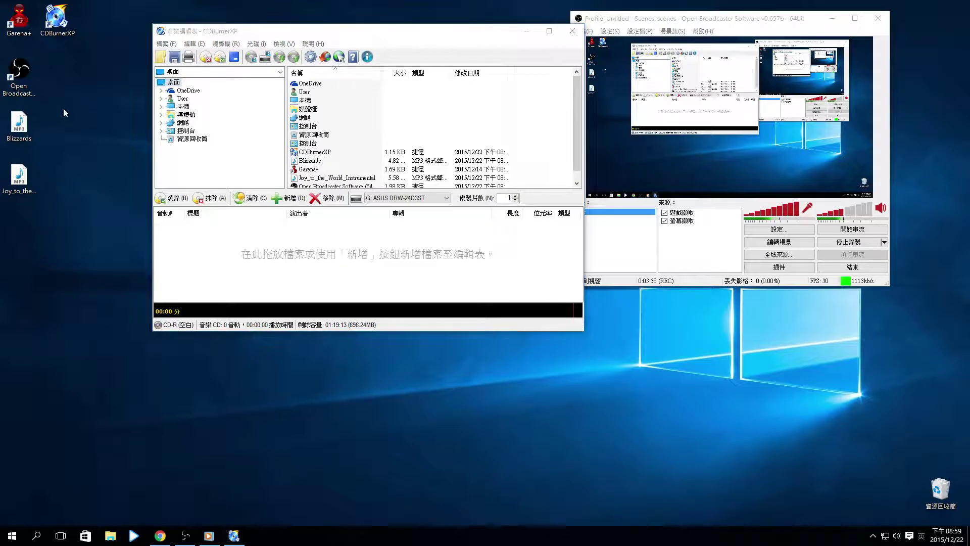
- Add the Joy_to_the_World_Instrumental and Blizzards MP3 files from the desktop to the audio compilation
{"action": "left_click_drag", "start_coordinate": [63, 109], "coordinate": [19, 226]}
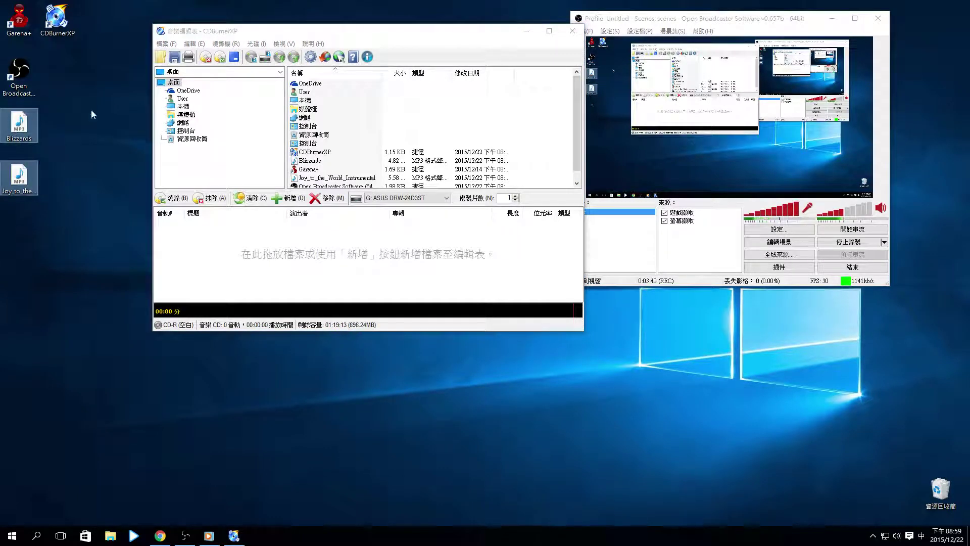
{"action": "left_click_drag", "start_coordinate": [93, 120], "coordinate": [60, 138]}
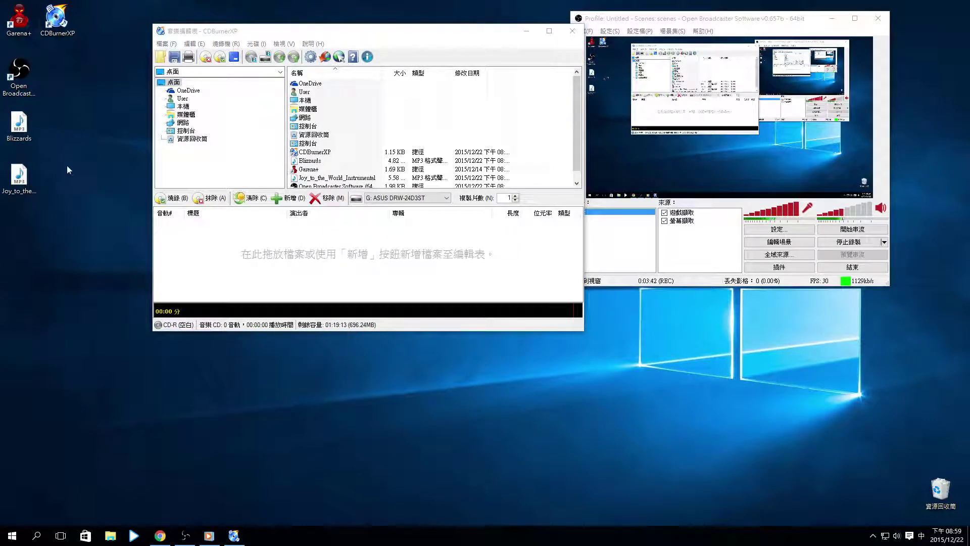
{"action": "left_click", "coordinate": [34, 186]}
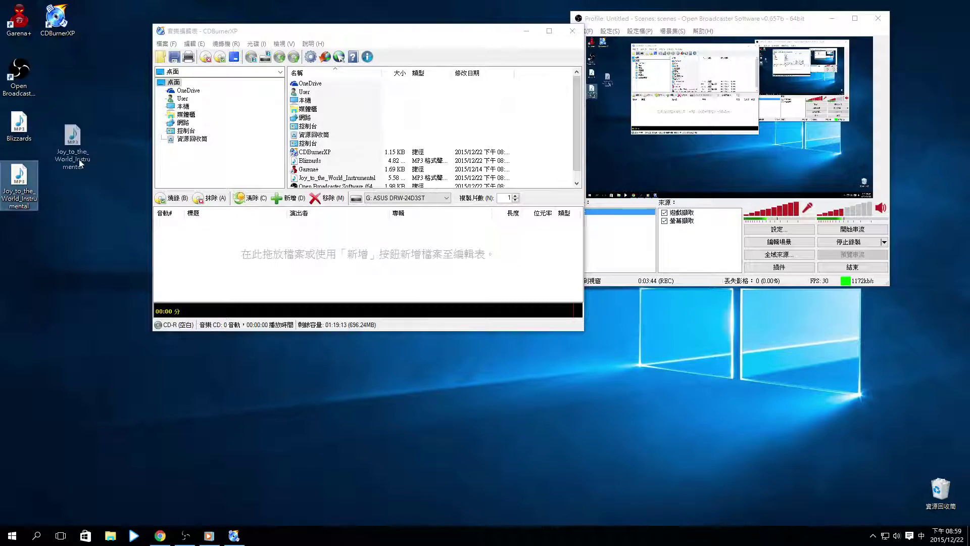
{"action": "left_click", "coordinate": [26, 140]}
{"action": "left_click", "coordinate": [51, 142]}
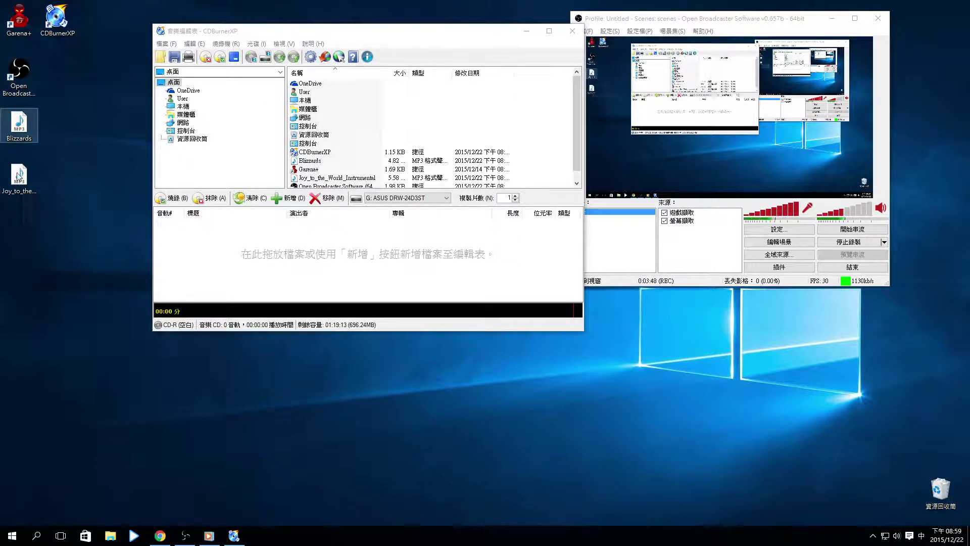
{"action": "left_click", "coordinate": [30, 184]}
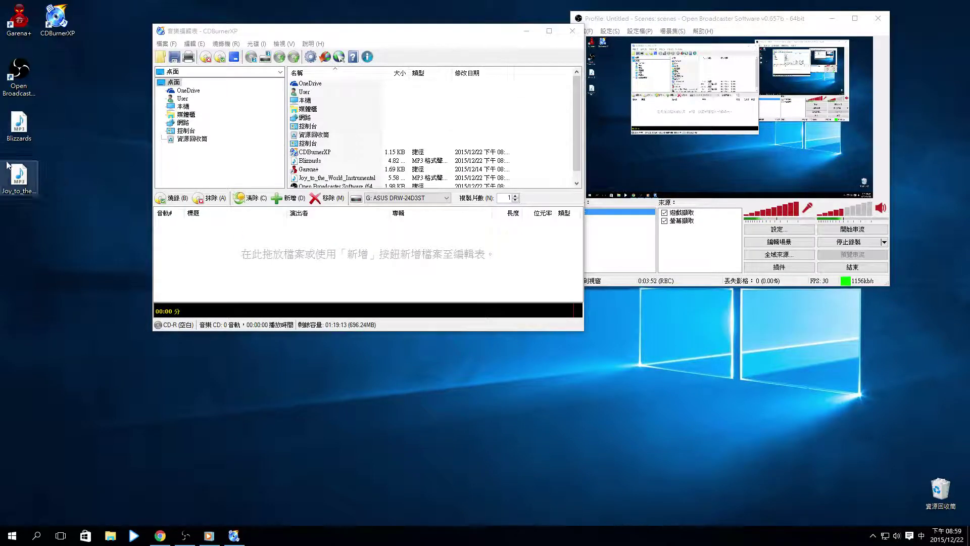
{"action": "left_click_drag", "start_coordinate": [20, 182], "coordinate": [208, 241]}
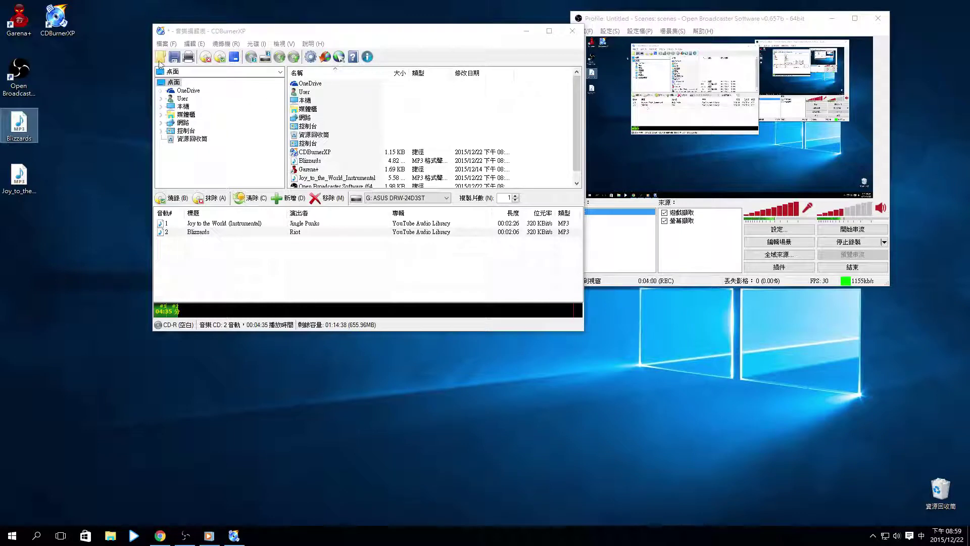
- Open the burn options for the audio CD, move the dialog aside, and turn off CD-Text
{"action": "left_click", "coordinate": [178, 203]}
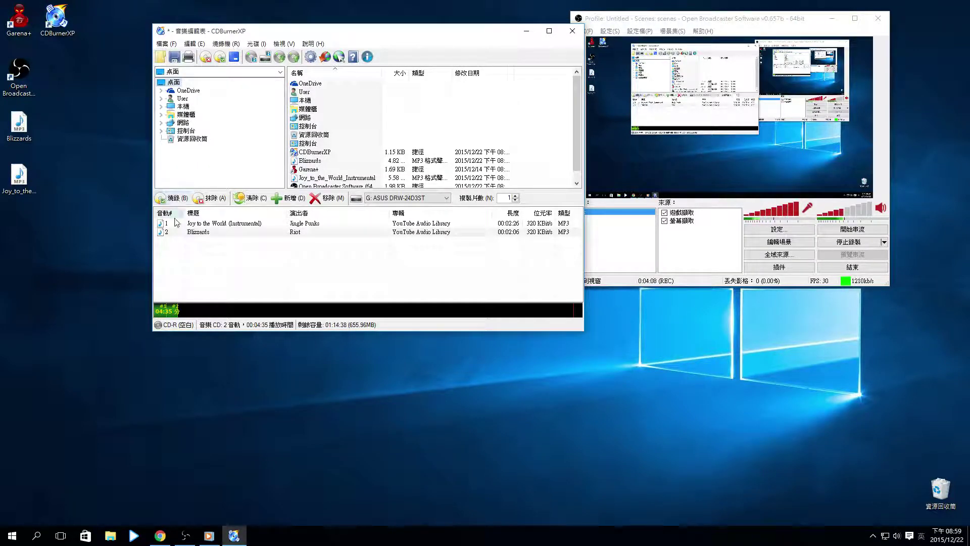
{"action": "left_click", "coordinate": [172, 198]}
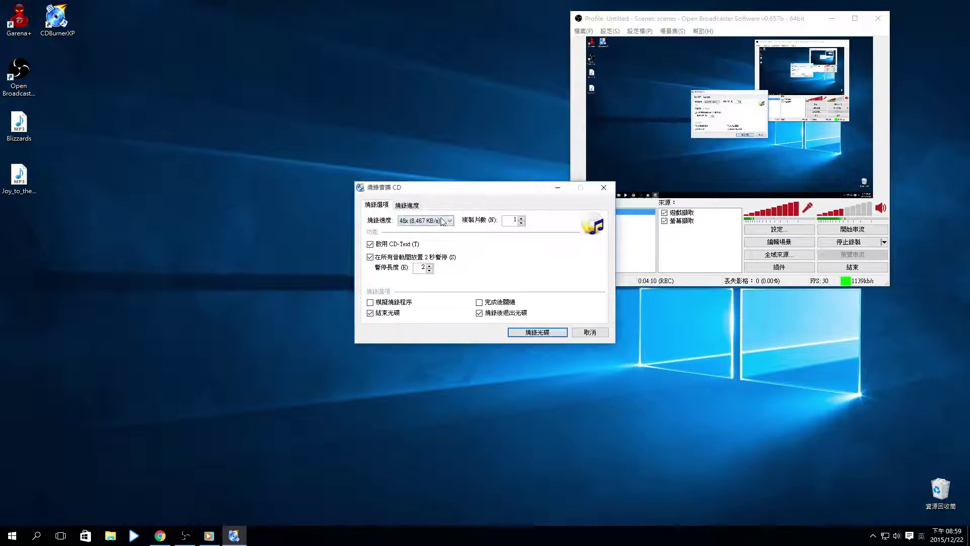
{"action": "left_click_drag", "start_coordinate": [443, 189], "coordinate": [348, 152]}
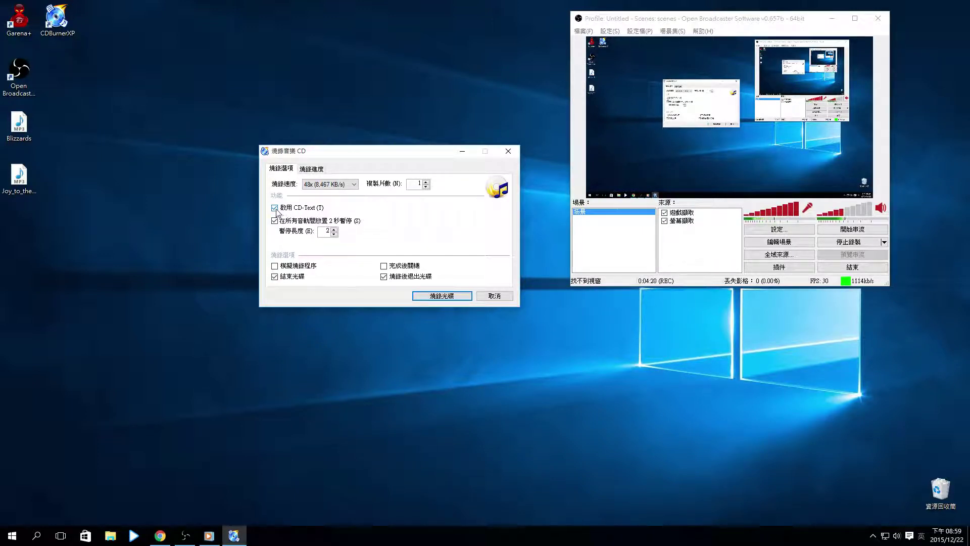
- Set the burn speed to 24x (4,236 KB/s) from the list of other speeds
{"action": "left_click", "coordinate": [329, 184]}
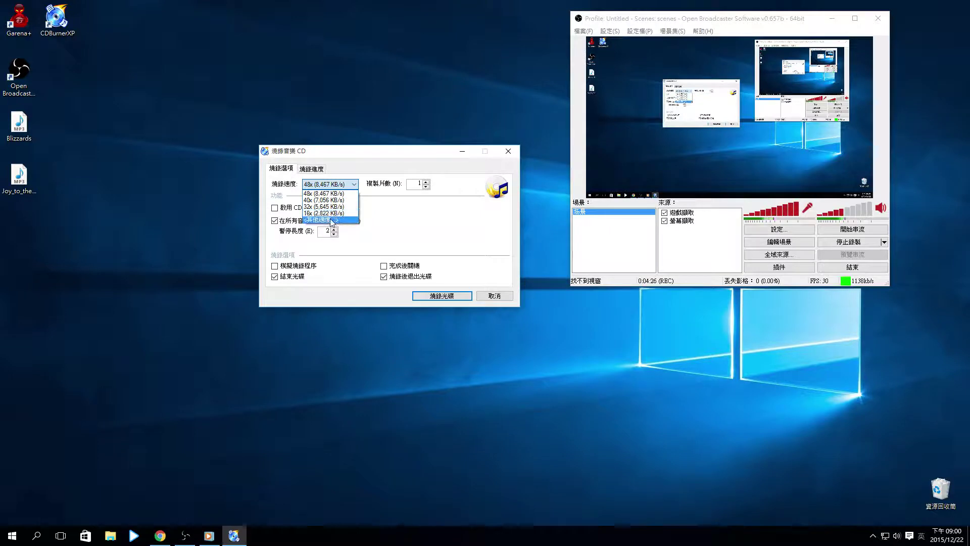
{"action": "left_click", "coordinate": [327, 221]}
{"action": "scroll", "coordinate": [332, 218], "scroll_direction": "down", "scroll_amount": 4}
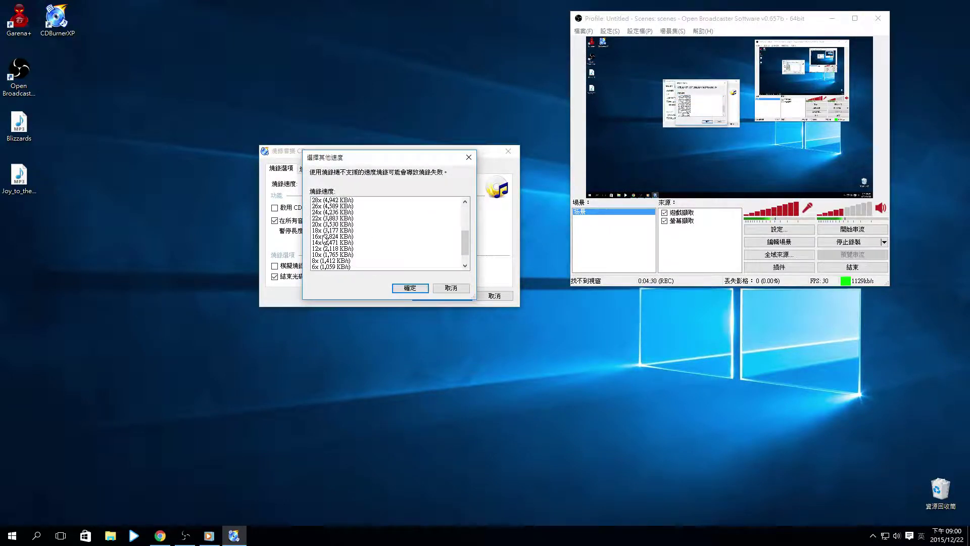
{"action": "left_click_drag", "start_coordinate": [336, 158], "coordinate": [454, 253]}
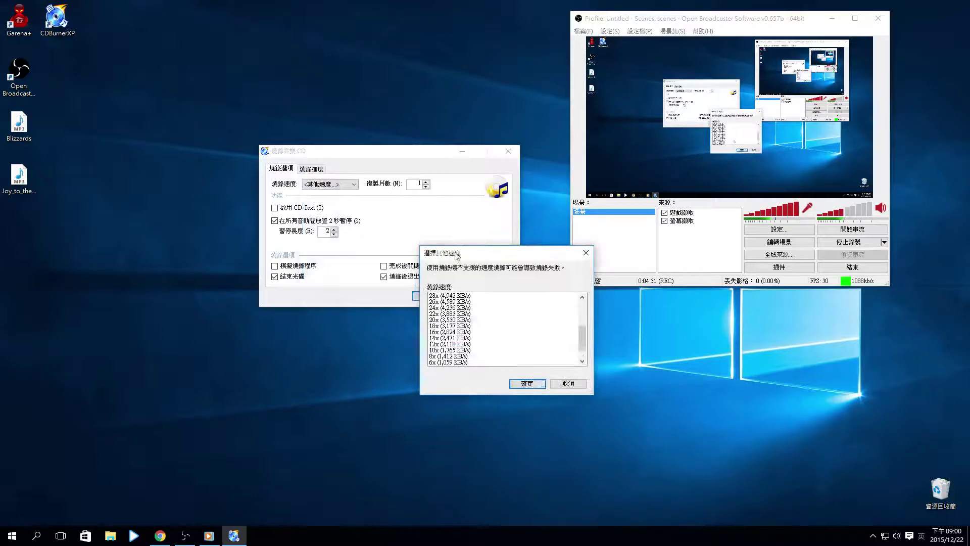
{"action": "left_click", "coordinate": [447, 332]}
{"action": "left_click", "coordinate": [447, 326]}
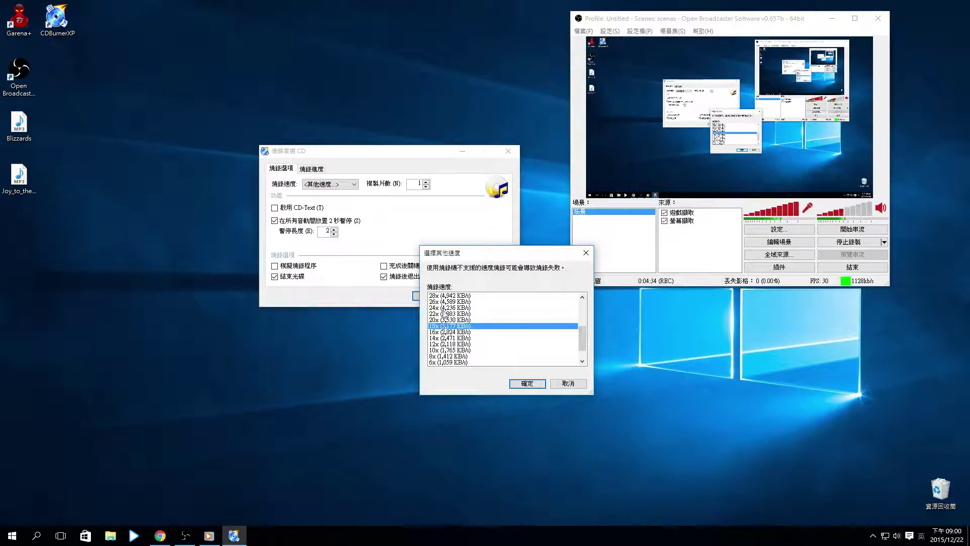
{"action": "left_click", "coordinate": [445, 307]}
{"action": "left_click", "coordinate": [536, 384]}
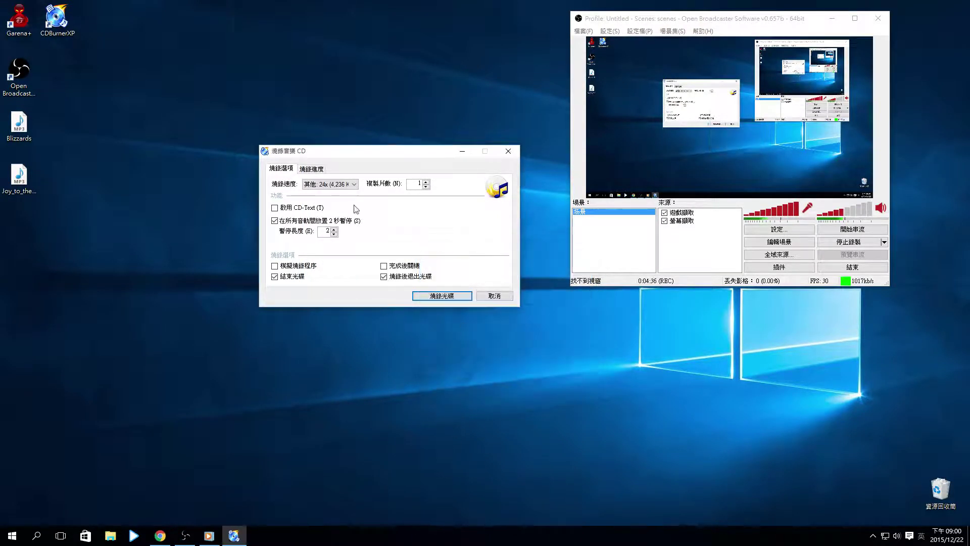
{"action": "left_click", "coordinate": [336, 185]}
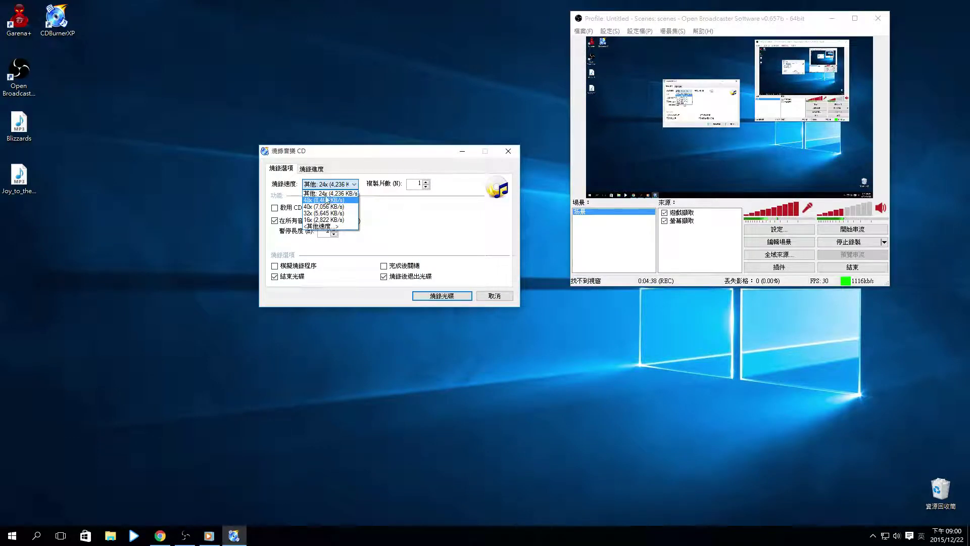
{"action": "left_click", "coordinate": [326, 193]}
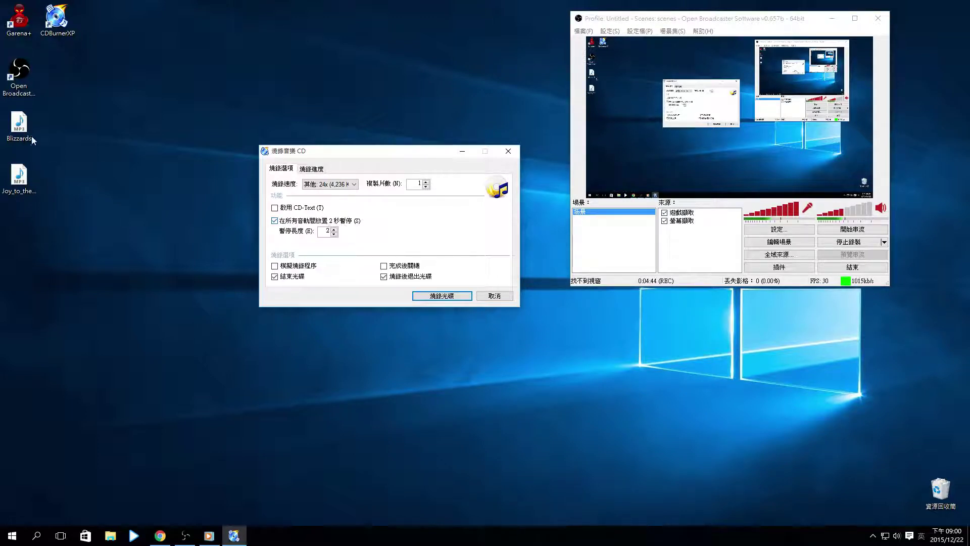
- Set the pause between all audio tracks to 10 seconds, keeping the disc ejected after burning
{"action": "left_click", "coordinate": [19, 176]}
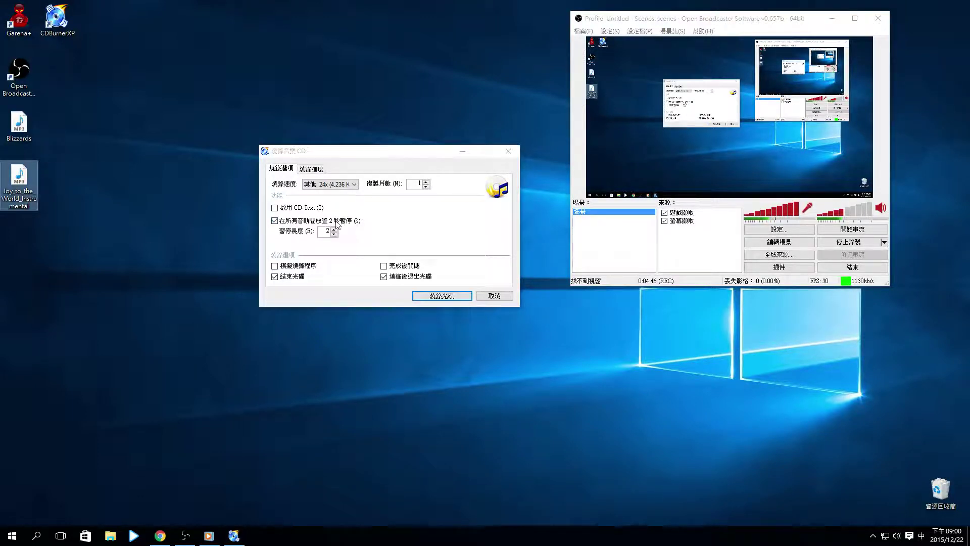
{"action": "left_click", "coordinate": [333, 230]}
{"action": "left_click", "coordinate": [334, 230]}
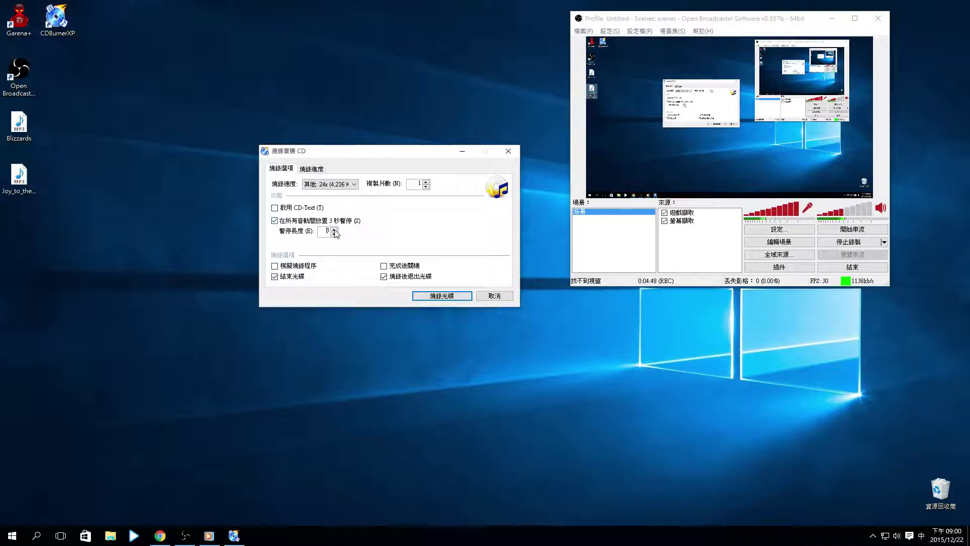
{"action": "left_click", "coordinate": [334, 230]}
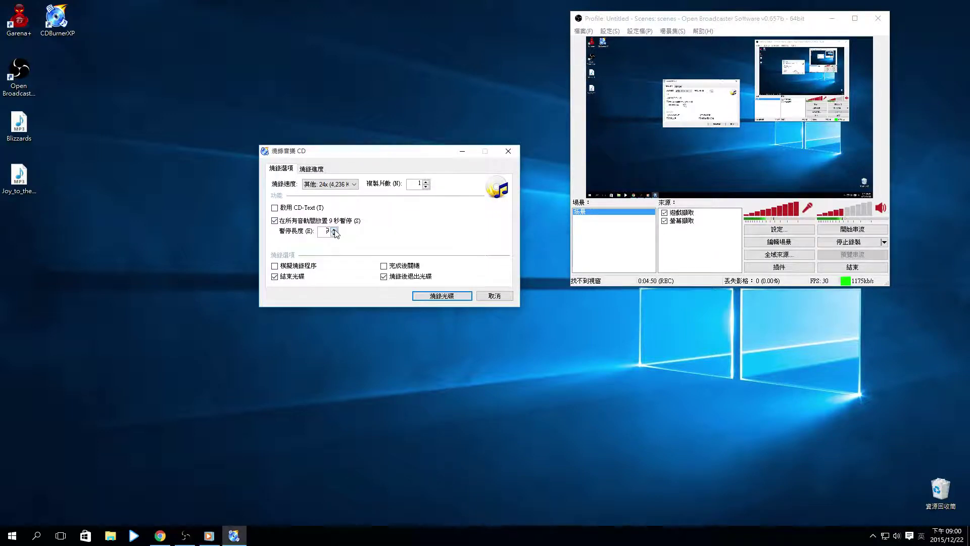
{"action": "left_click", "coordinate": [334, 230]}
{"action": "left_click", "coordinate": [384, 277]}
{"action": "left_click_drag", "start_coordinate": [376, 156], "coordinate": [357, 156]}
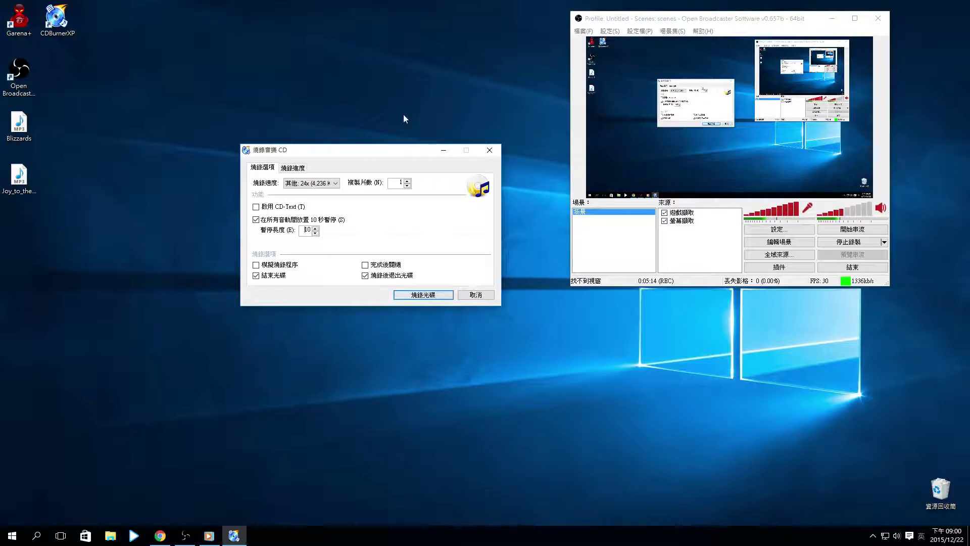
- Cancel the audio CD burn and close the audio compilation, returning to the disc type selection
{"action": "left_click_drag", "start_coordinate": [402, 154], "coordinate": [316, 77]}
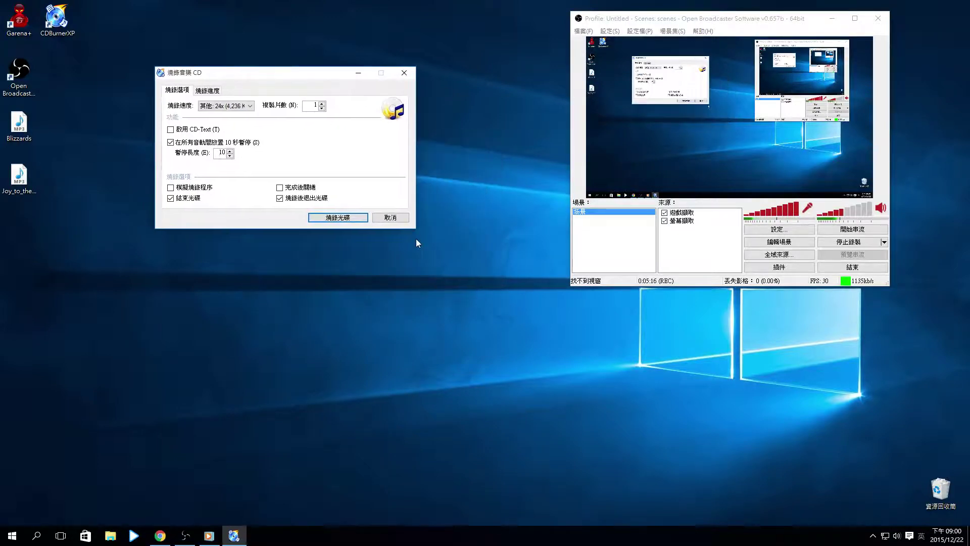
{"action": "left_click", "coordinate": [390, 218]}
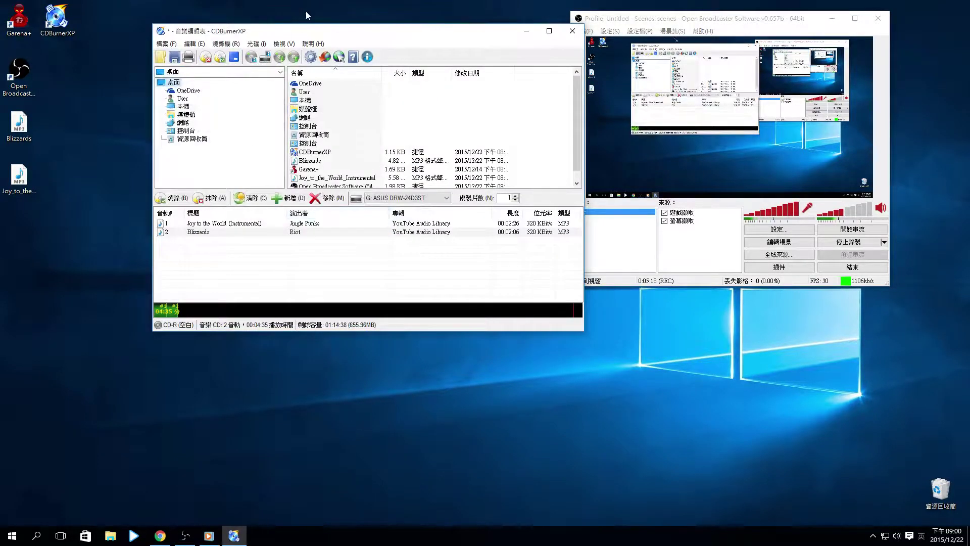
{"action": "left_click_drag", "start_coordinate": [305, 30], "coordinate": [286, 82]}
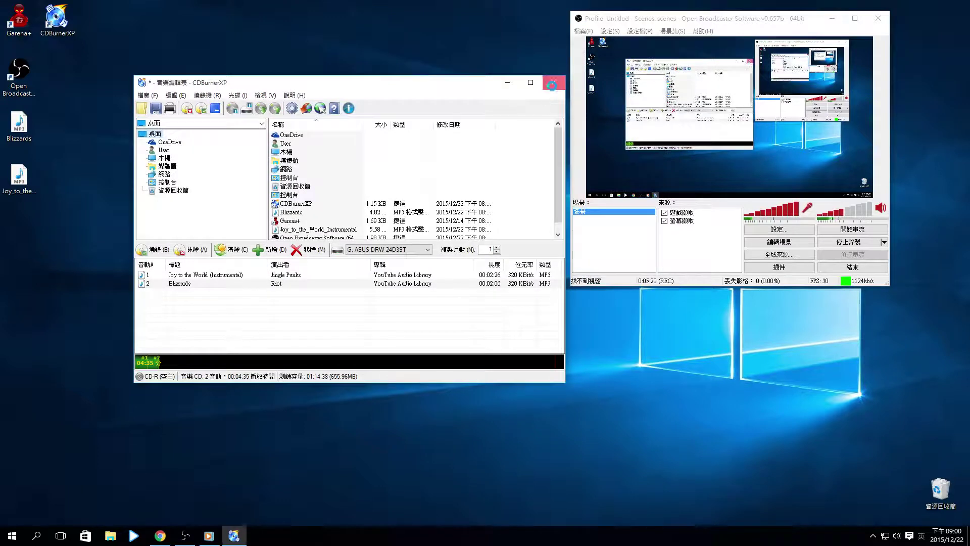
{"action": "left_click", "coordinate": [553, 83]}
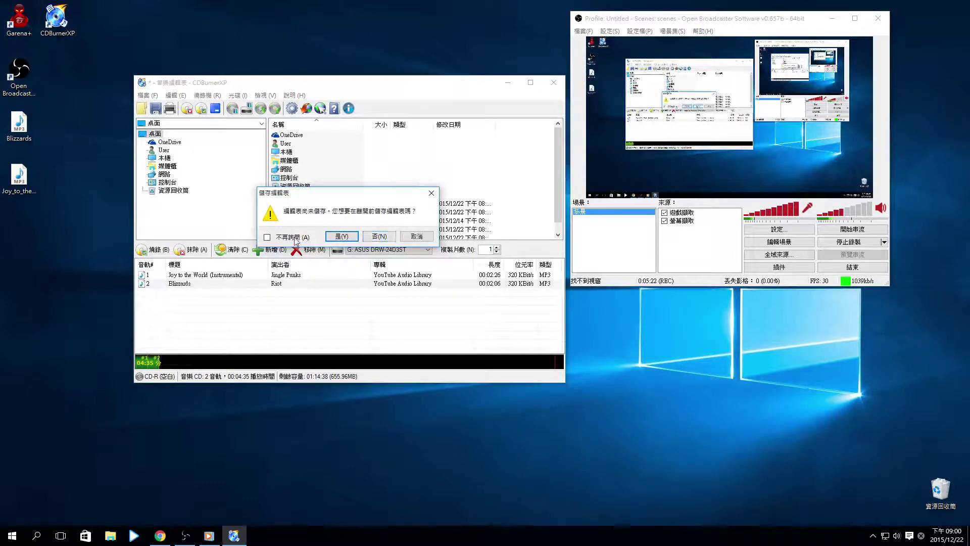
{"action": "left_click", "coordinate": [353, 240]}
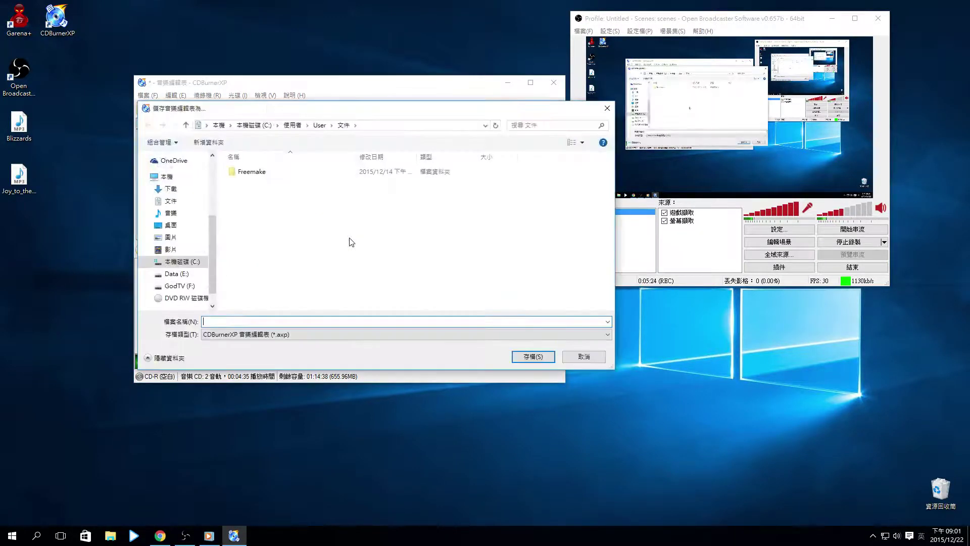
{"action": "key", "text": "Return"}
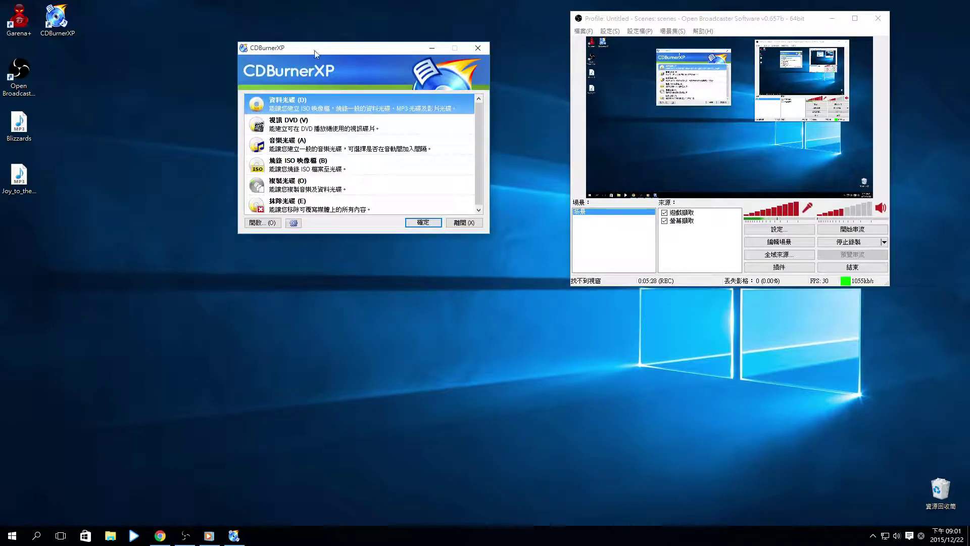
- Open a data disc (資料光碟) compilation and position its window beside the desktop icons
{"action": "left_click_drag", "start_coordinate": [315, 53], "coordinate": [356, 108]}
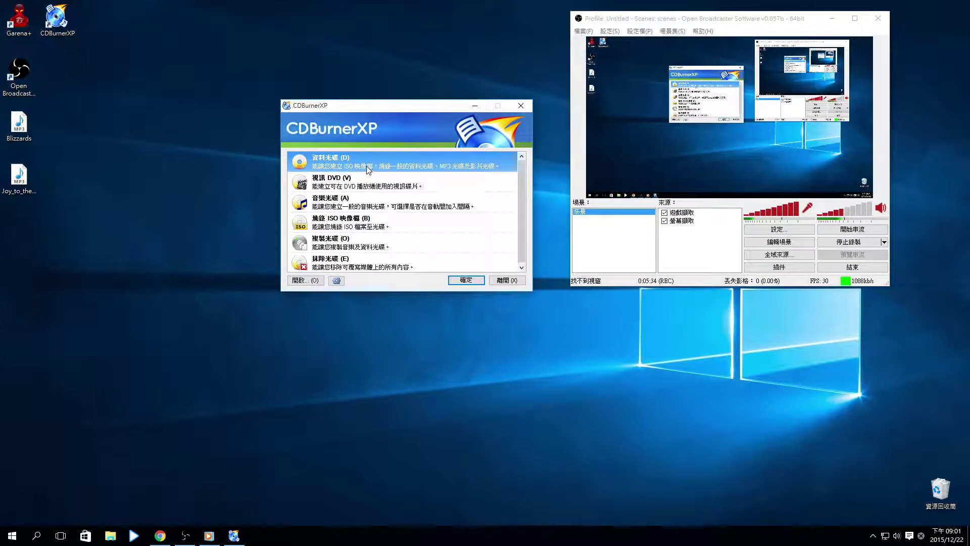
{"action": "left_click_drag", "start_coordinate": [383, 110], "coordinate": [391, 87]}
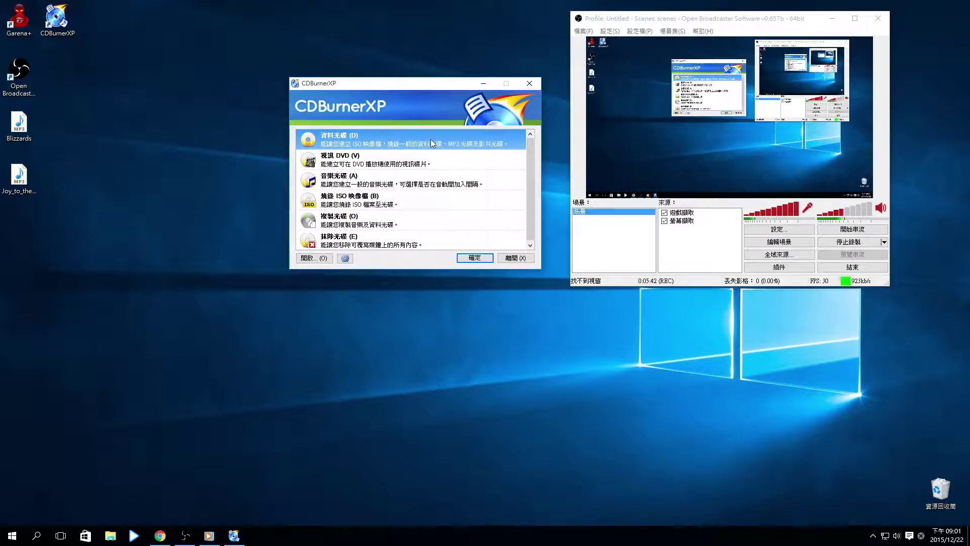
{"action": "left_click_drag", "start_coordinate": [405, 105], "coordinate": [401, 36]}
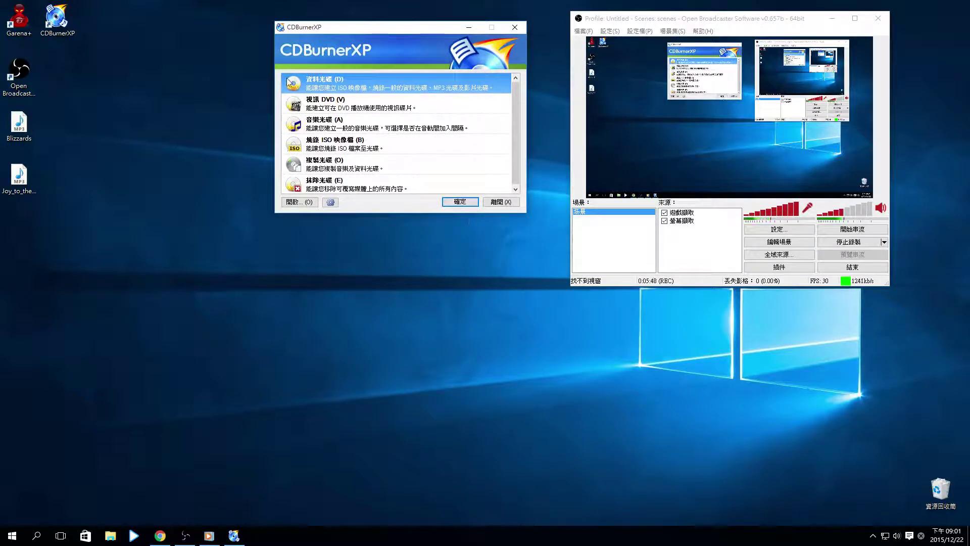
{"action": "left_click", "coordinate": [455, 203]}
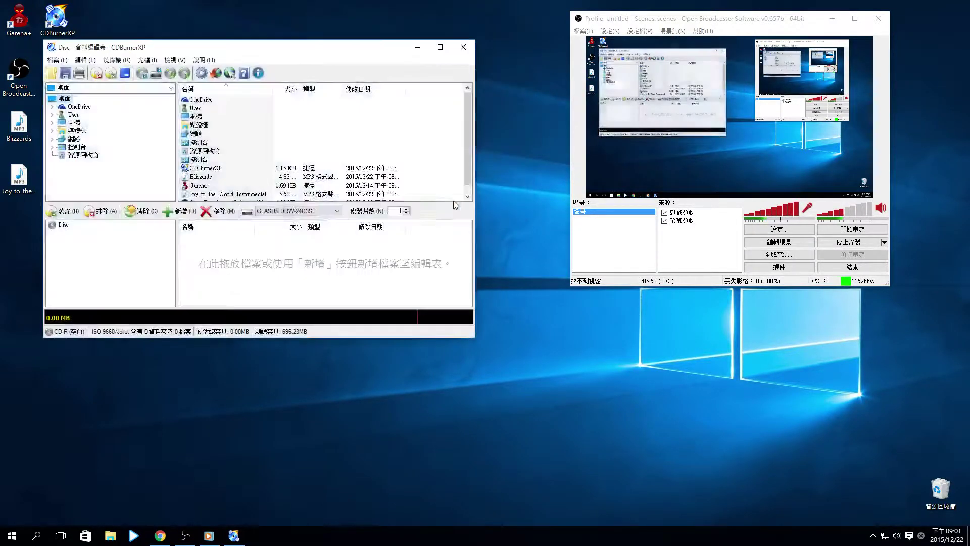
{"action": "left_click_drag", "start_coordinate": [298, 47], "coordinate": [505, 173]}
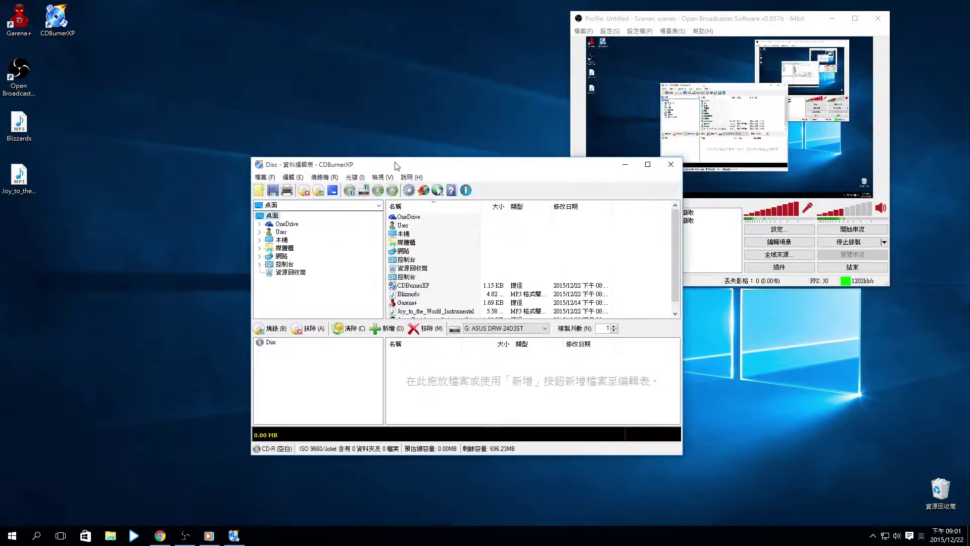
{"action": "left_click_drag", "start_coordinate": [397, 166], "coordinate": [244, 53]}
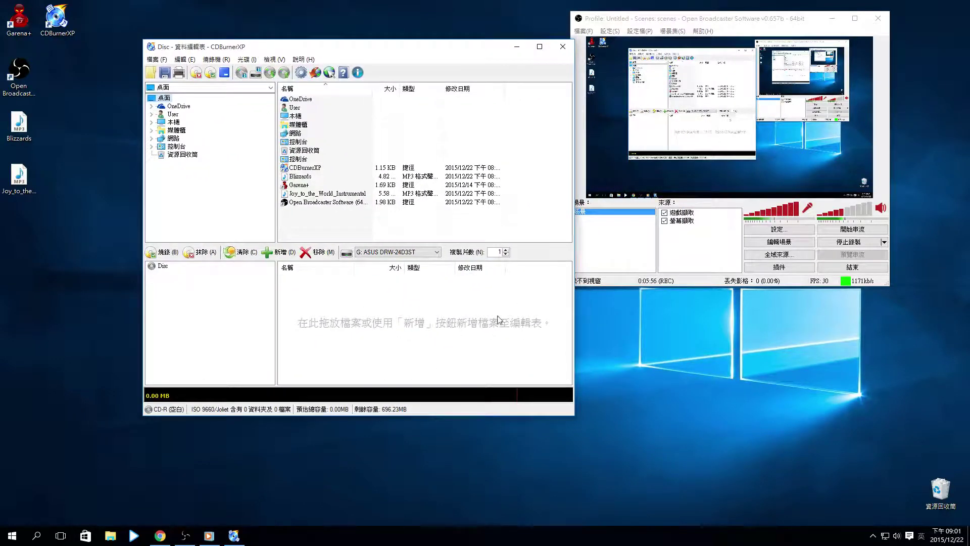
- Add the Blizzards MP3 file from the desktop to the data disc compilation
{"action": "left_click", "coordinate": [19, 177]}
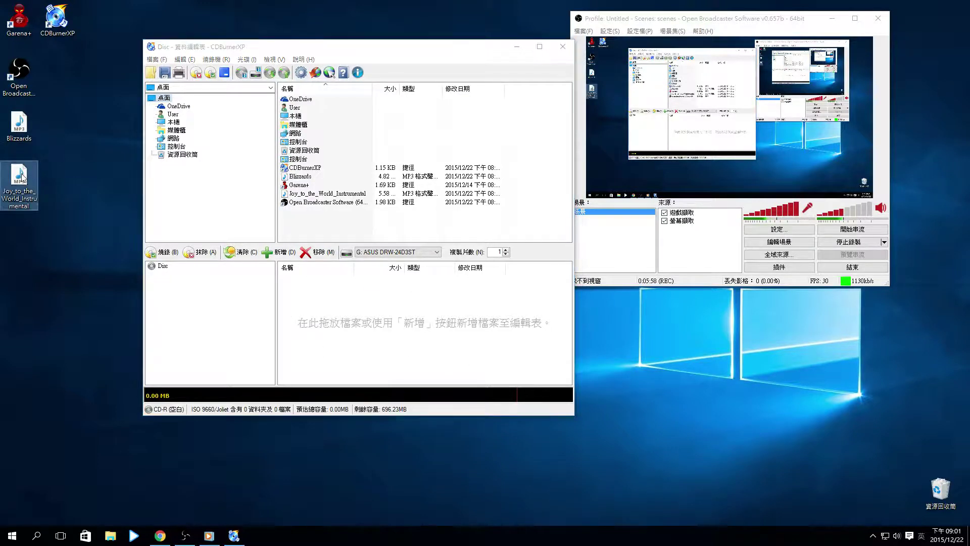
{"action": "left_click", "coordinate": [22, 139]}
{"action": "left_click_drag", "start_coordinate": [22, 139], "coordinate": [316, 288]}
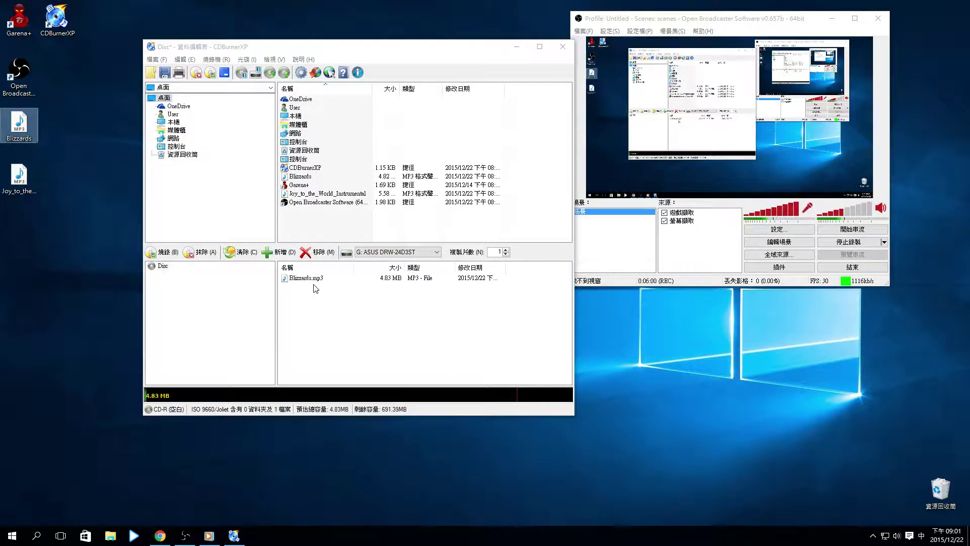
- Open File Explorer beside the compilation and browse the Documents, Pictures and Data (E:) locations for another file to add
{"action": "left_click", "coordinate": [110, 536]}
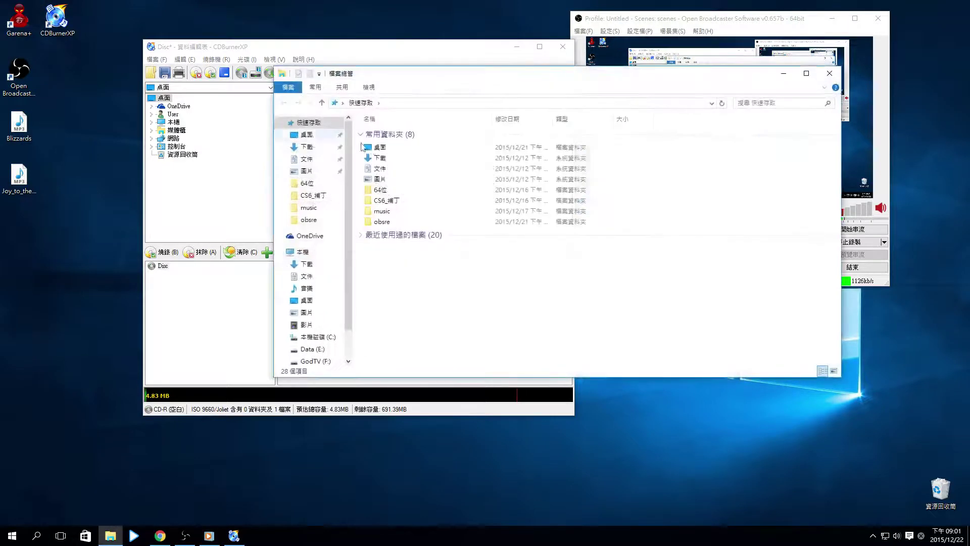
{"action": "left_click_drag", "start_coordinate": [377, 80], "coordinate": [523, 136]}
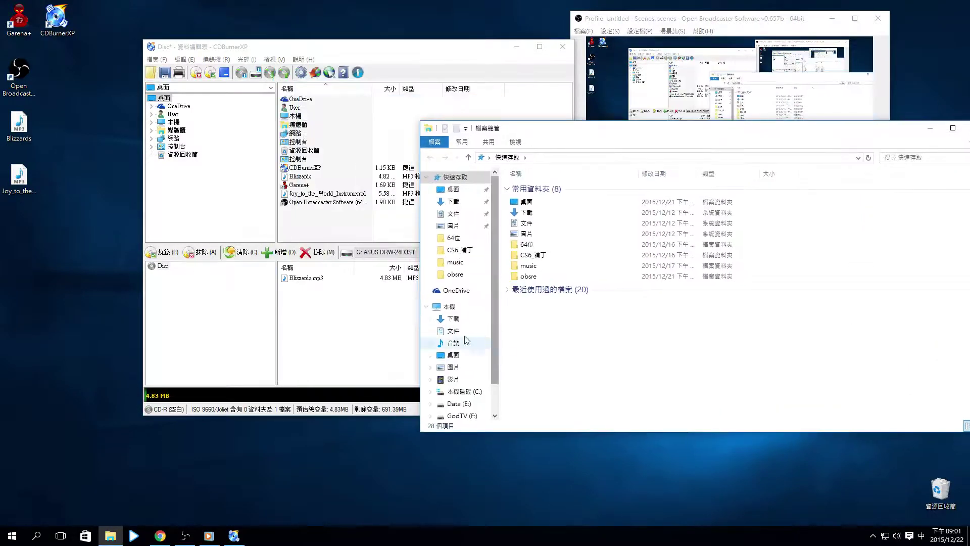
{"action": "left_click", "coordinate": [453, 330]}
{"action": "double_click", "coordinate": [526, 189]}
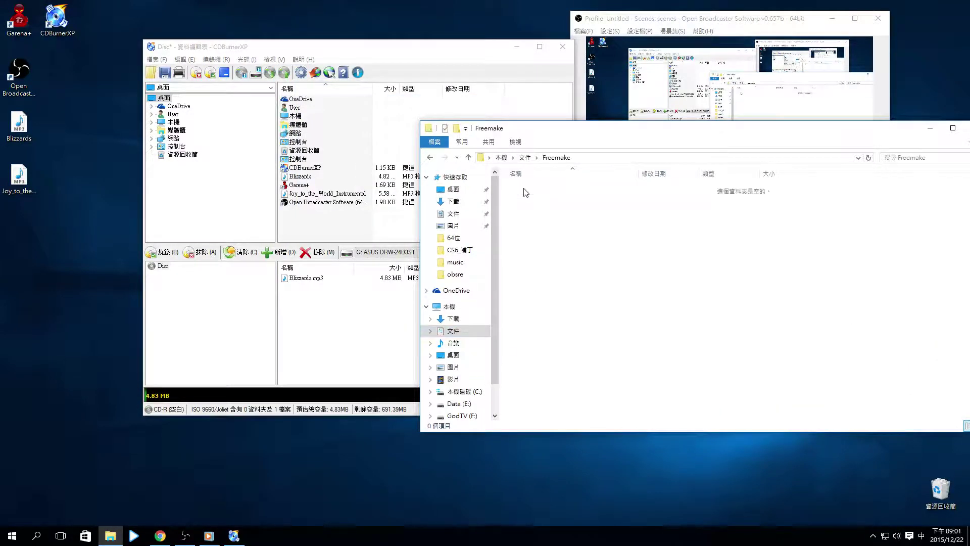
{"action": "left_click", "coordinate": [452, 367]}
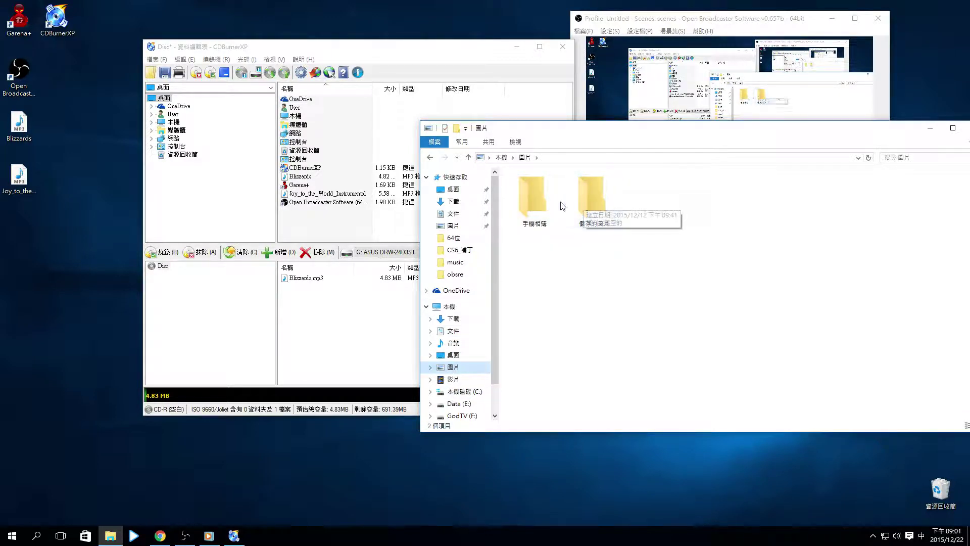
{"action": "double_click", "coordinate": [589, 204]}
{"action": "left_click", "coordinate": [430, 157]}
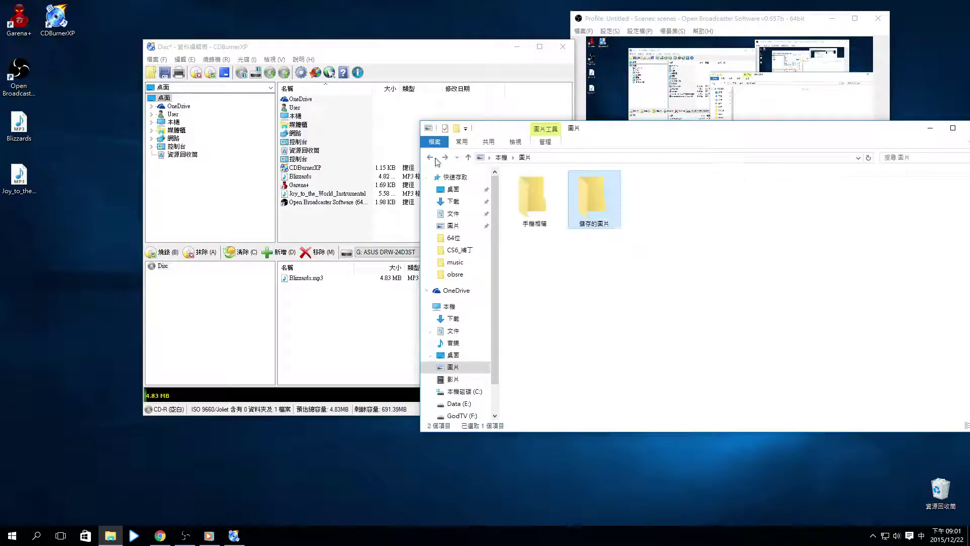
{"action": "scroll", "coordinate": [498, 367], "scroll_direction": "down", "scroll_amount": 2}
{"action": "left_click", "coordinate": [459, 363]}
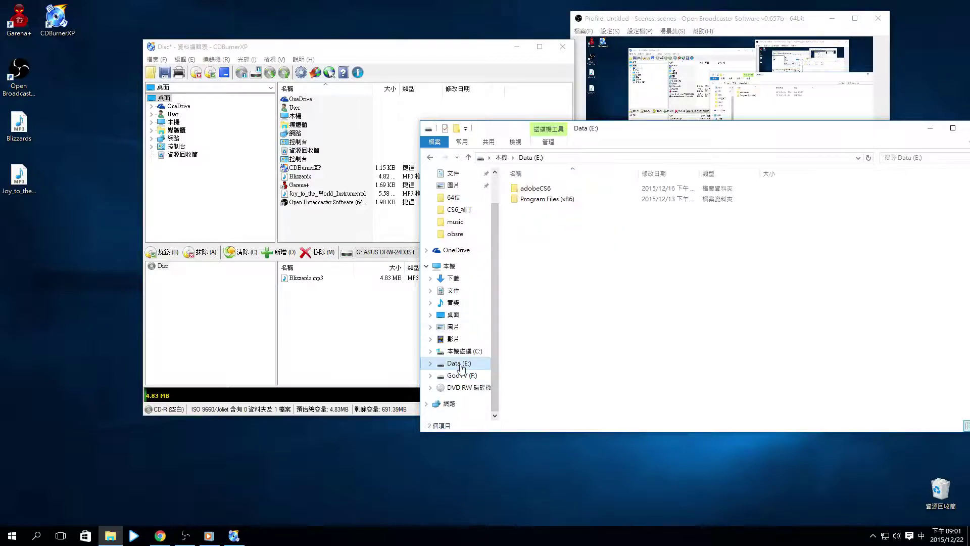
- Add the win10moviemaker image from GodTV (F:), youtube上傳完成, win10movie maker使用教學 to the data disc compilation
{"action": "left_click", "coordinate": [462, 375]}
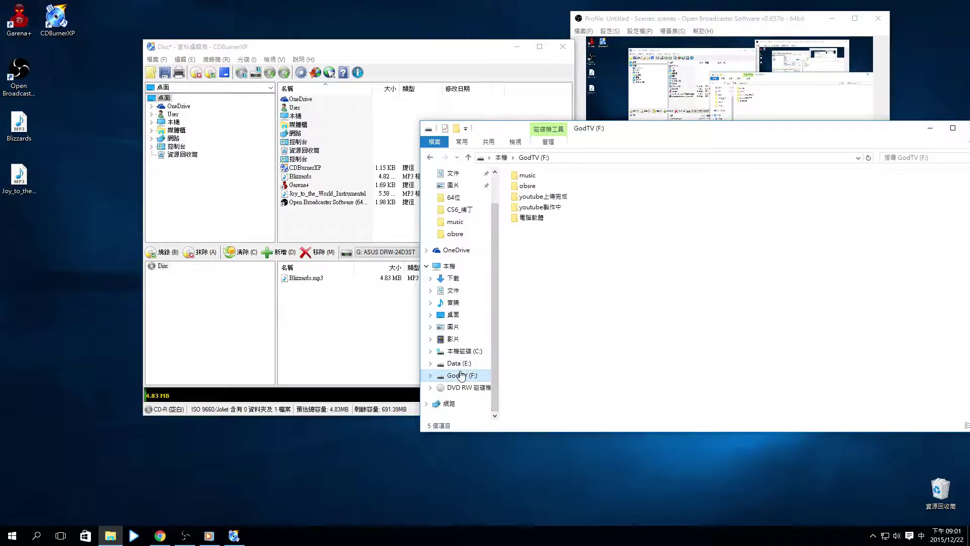
{"action": "double_click", "coordinate": [545, 207]}
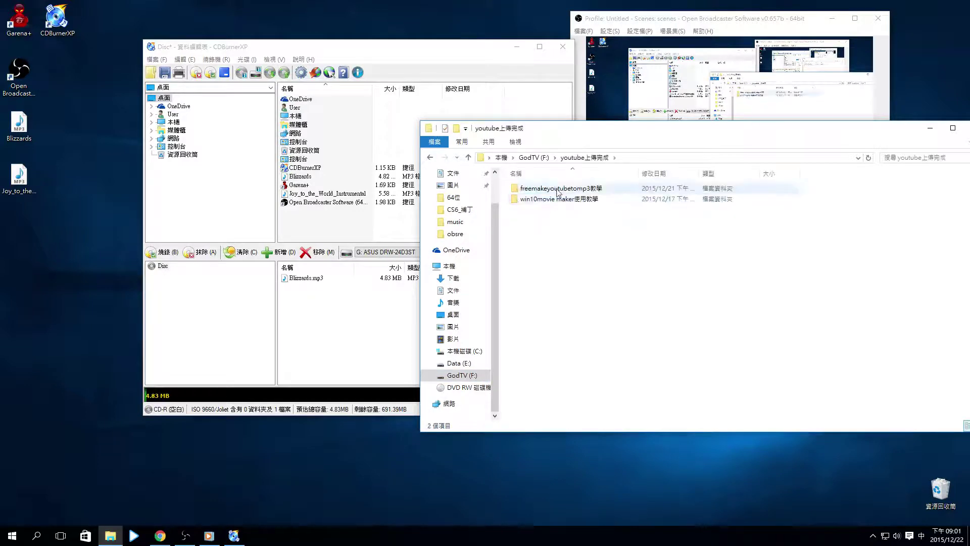
{"action": "double_click", "coordinate": [553, 200]}
{"action": "left_click", "coordinate": [594, 202]}
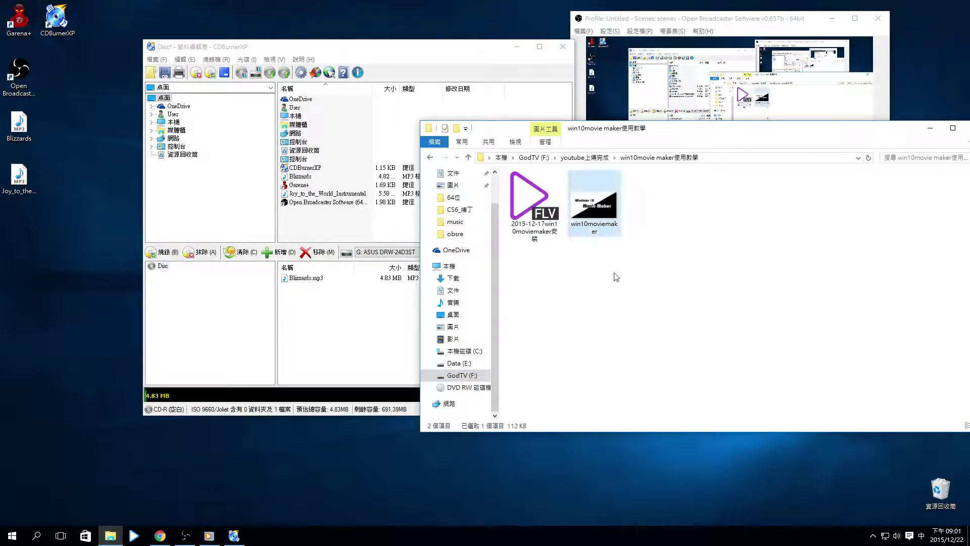
{"action": "left_click_drag", "start_coordinate": [594, 207], "coordinate": [312, 328]}
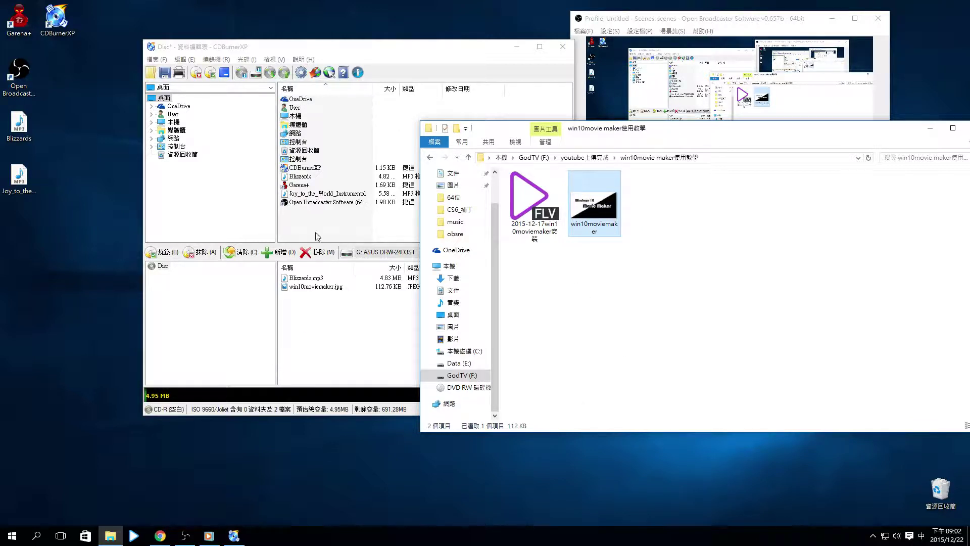
- Open the data disc's burn options, choose to finalize the disc against future changes (結束光碟), and move the dialog clear of the folder window
{"action": "left_click_drag", "start_coordinate": [355, 49], "coordinate": [265, 35]}
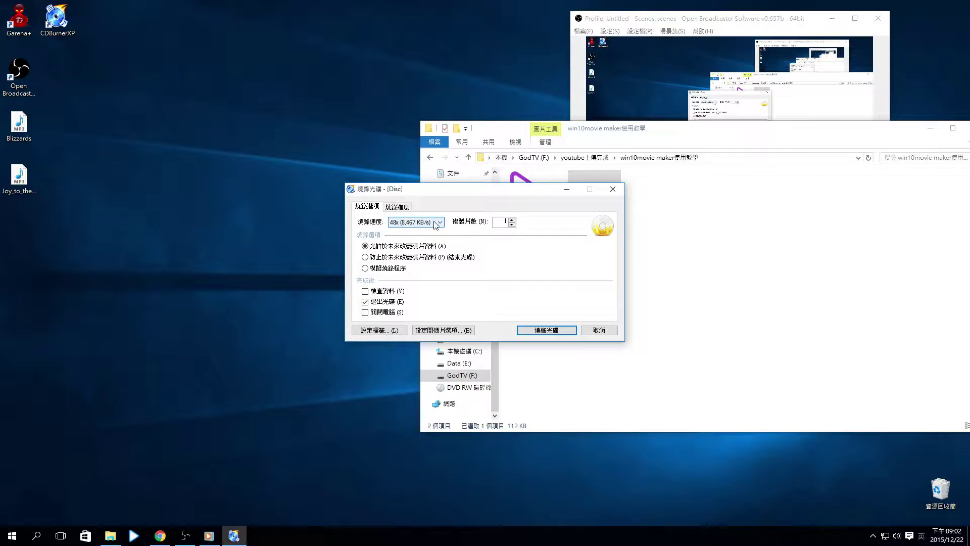
{"action": "left_click", "coordinate": [384, 260]}
{"action": "left_click_drag", "start_coordinate": [425, 192], "coordinate": [189, 86]}
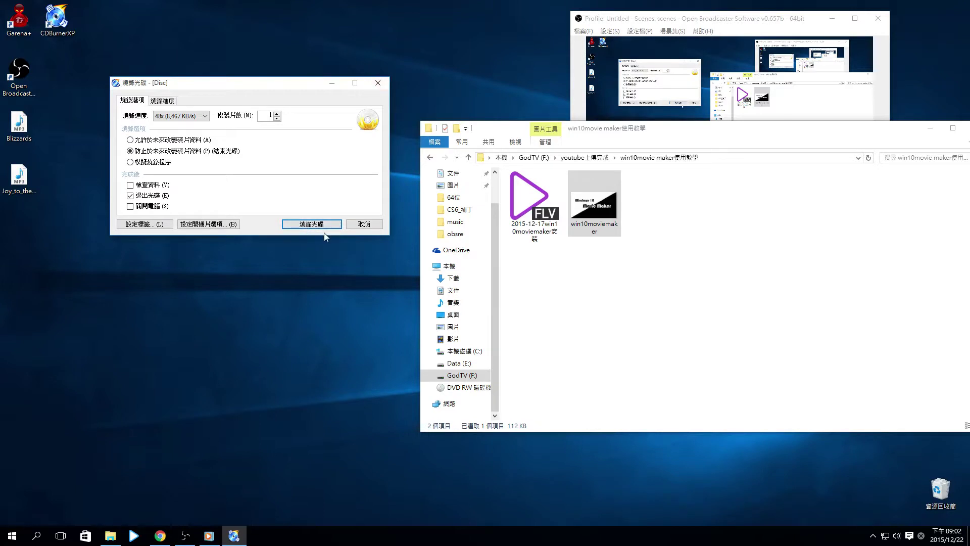
{"action": "left_click_drag", "start_coordinate": [287, 88], "coordinate": [305, 125]}
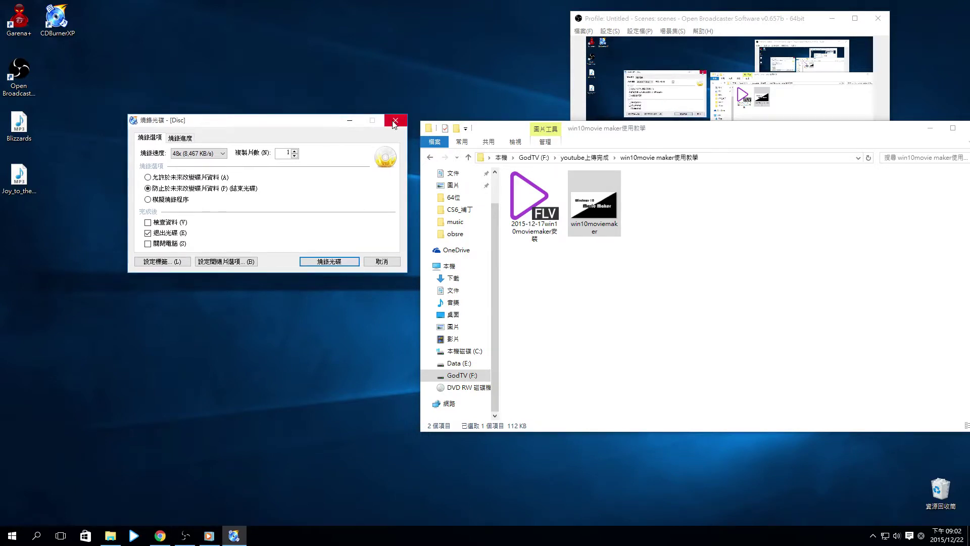
- Close the burn options without burning and reposition the data compilation window beside the desktop icons
{"action": "key", "text": "alt+Tab"}
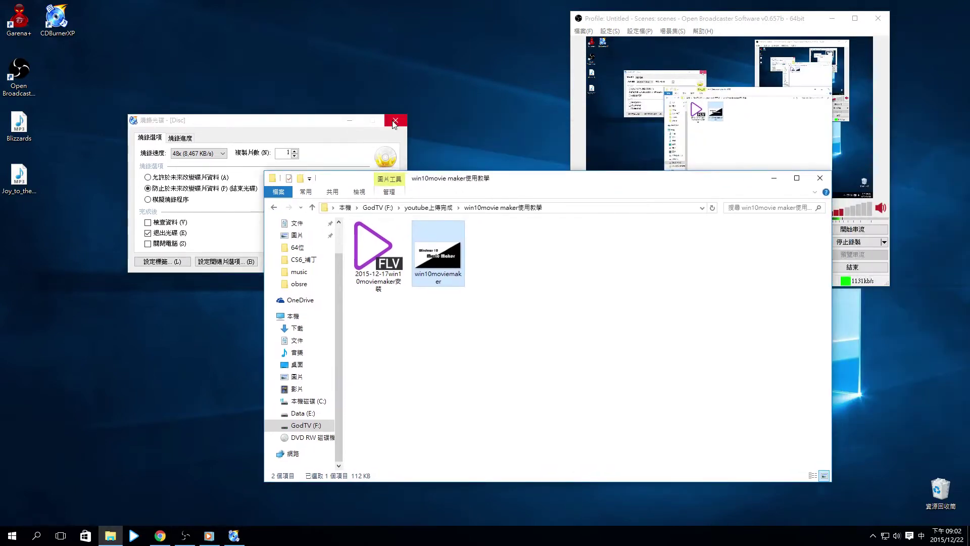
{"action": "left_click", "coordinate": [395, 121]}
{"action": "left_click_drag", "start_coordinate": [116, 43], "coordinate": [214, 98]}
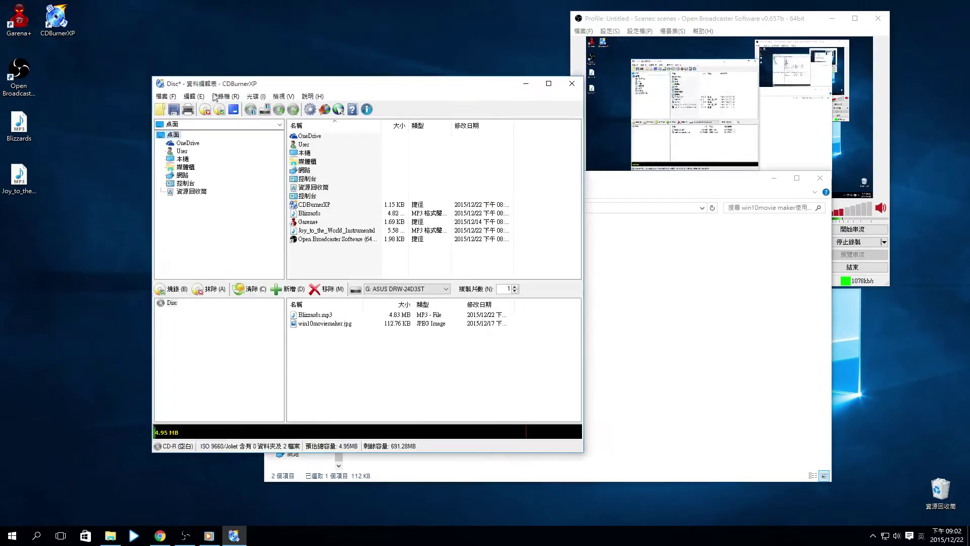
{"action": "left_click_drag", "start_coordinate": [526, 84], "coordinate": [494, 35]}
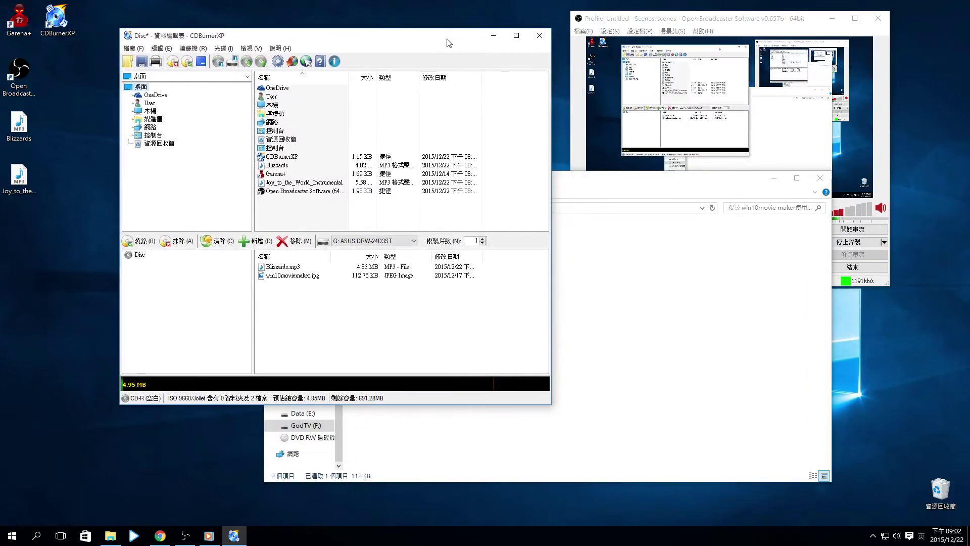